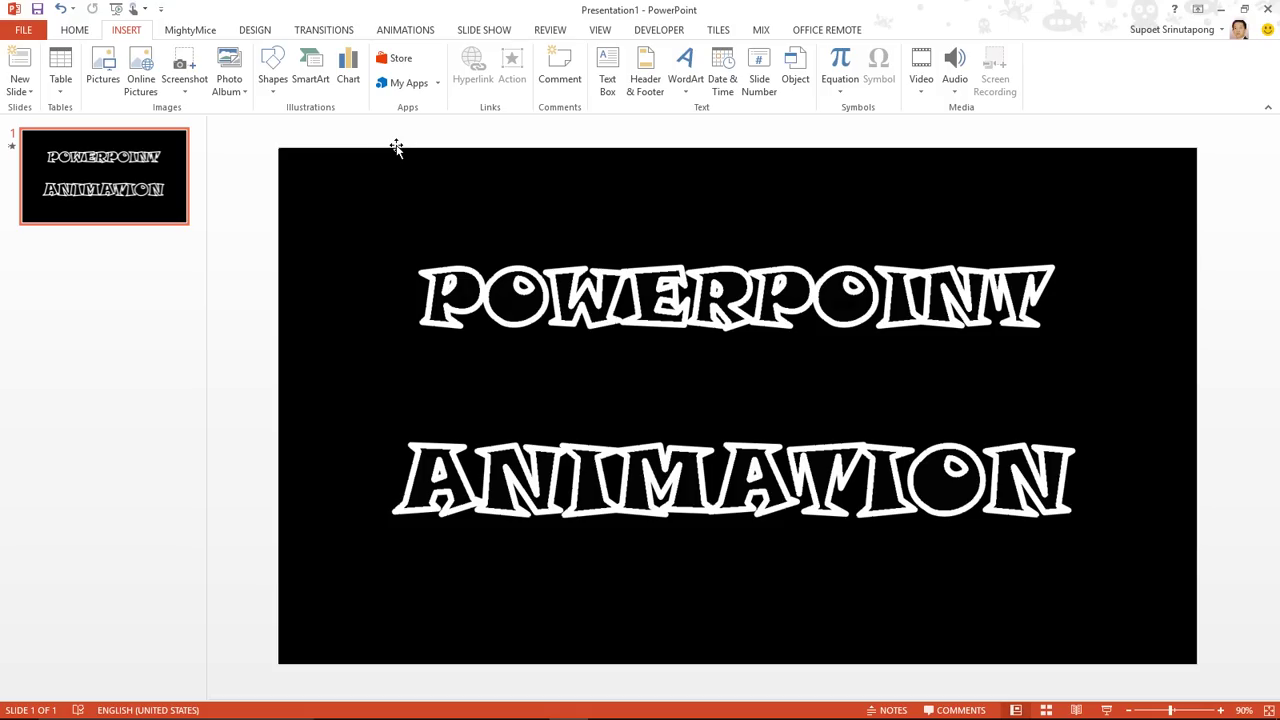
- Add a new blank second slide after the first slide
{"action": "left_click", "coordinate": [12, 148]}
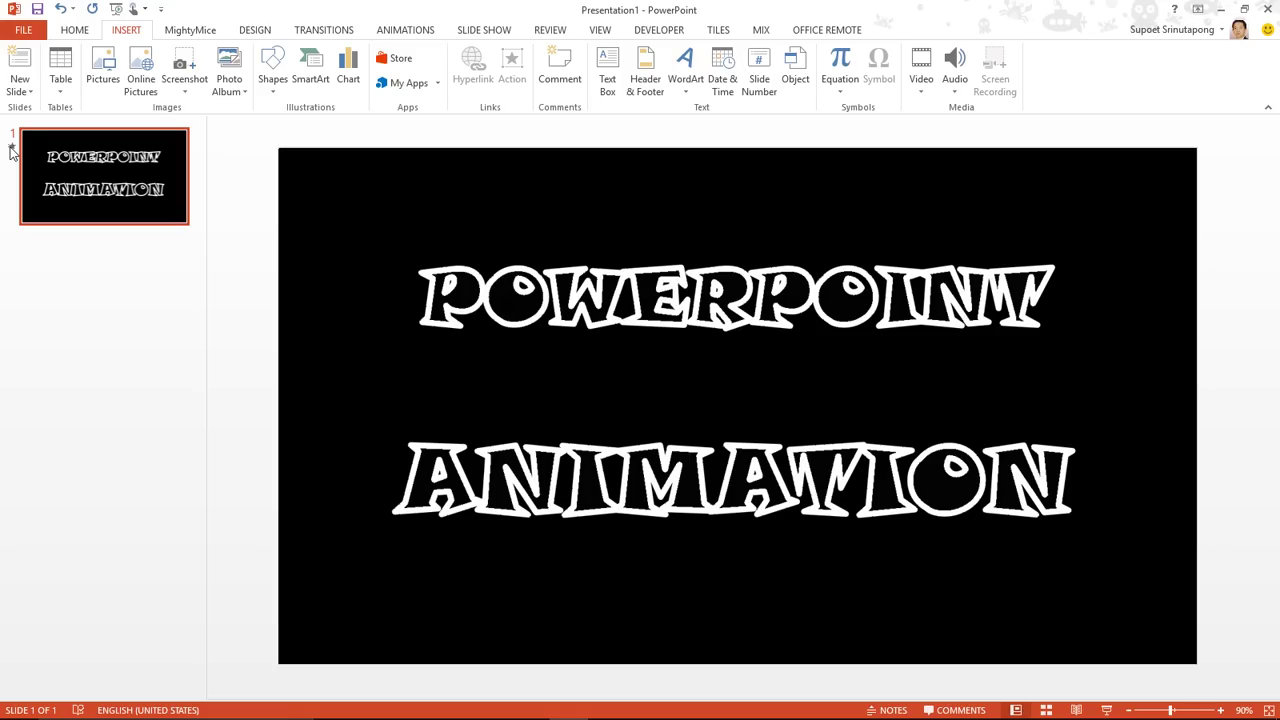
{"action": "left_click", "coordinate": [75, 259]}
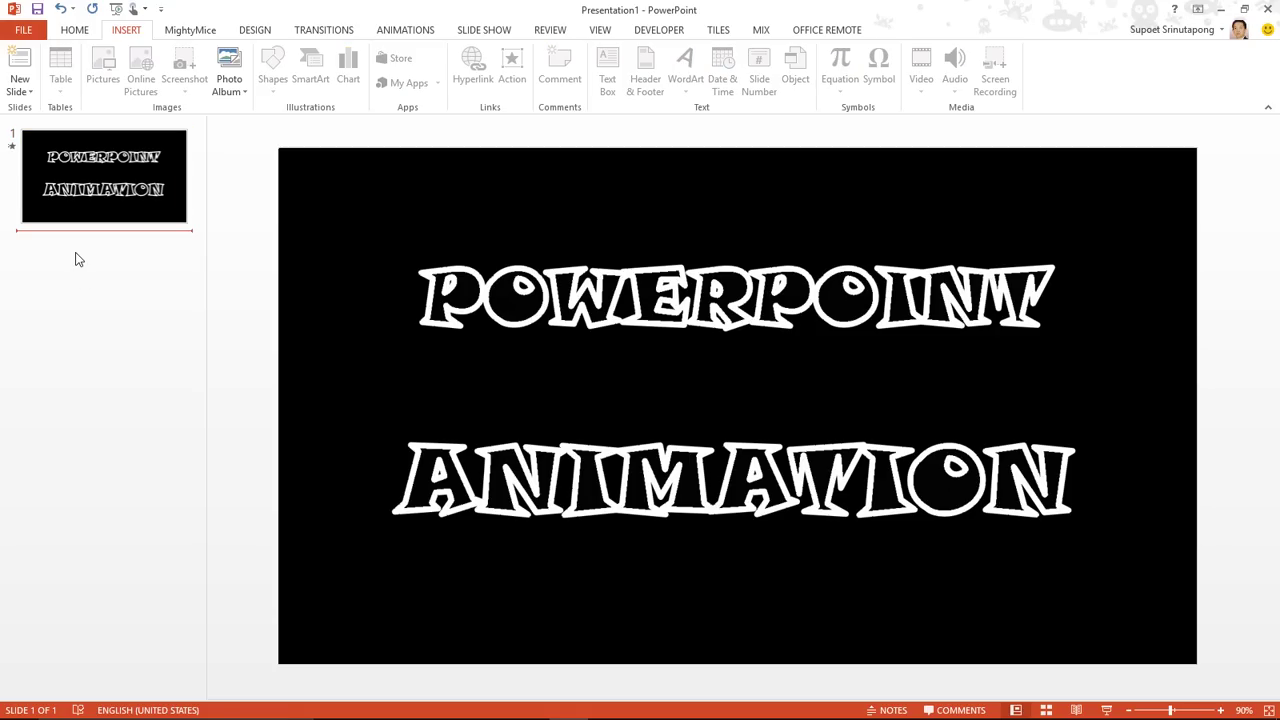
{"action": "key", "text": "Return"}
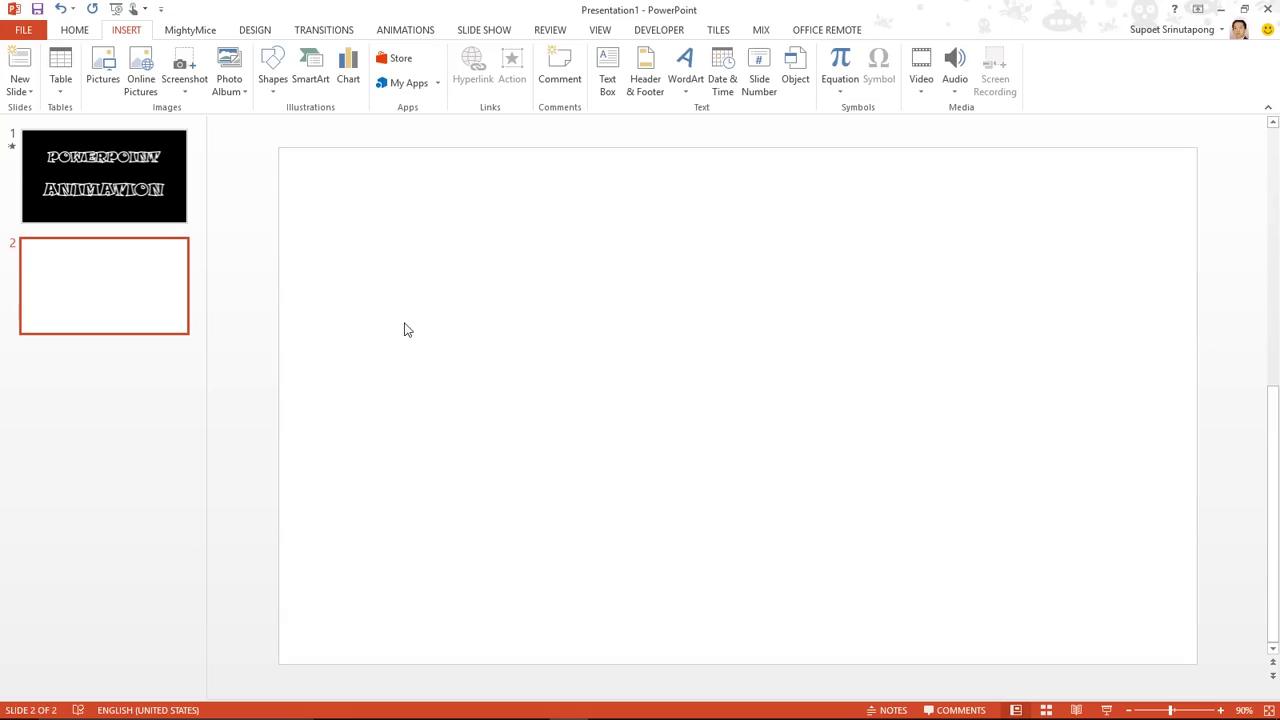
- Draw a rectangle covering the whole slide, 7.5" by 13.33", and fill it black
{"action": "left_click", "coordinate": [273, 90]}
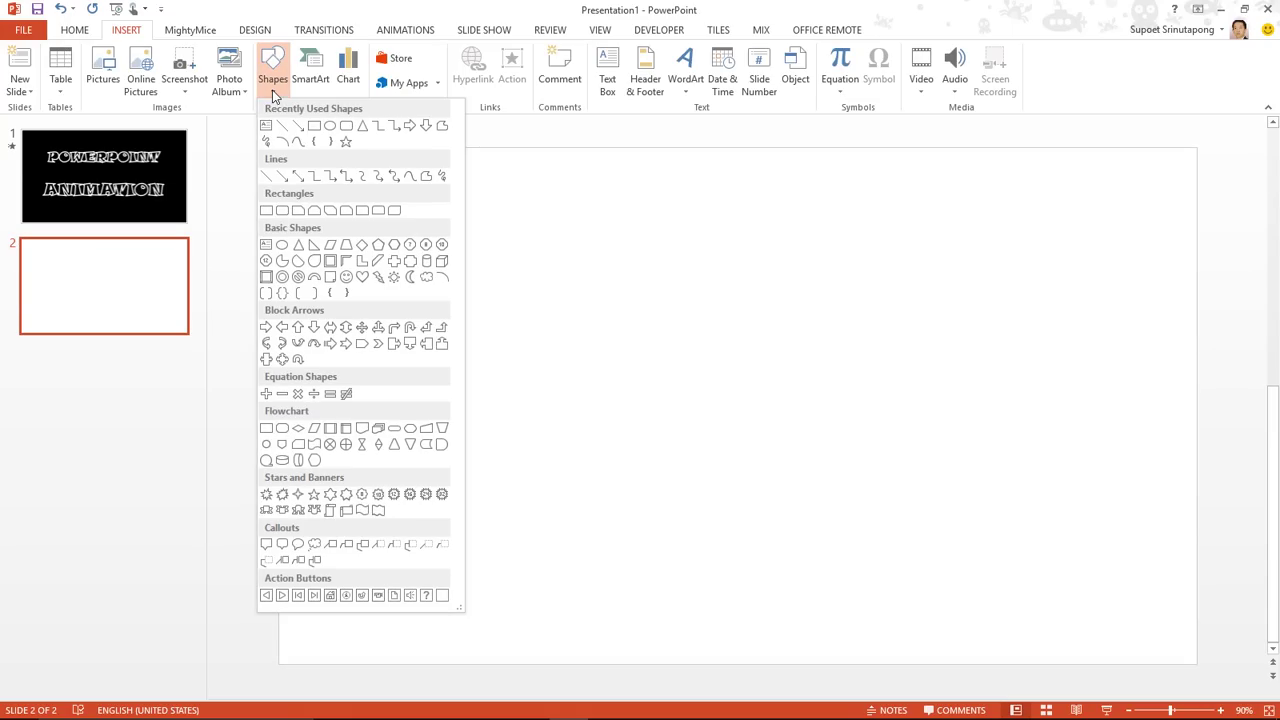
{"action": "left_click", "coordinate": [314, 127]}
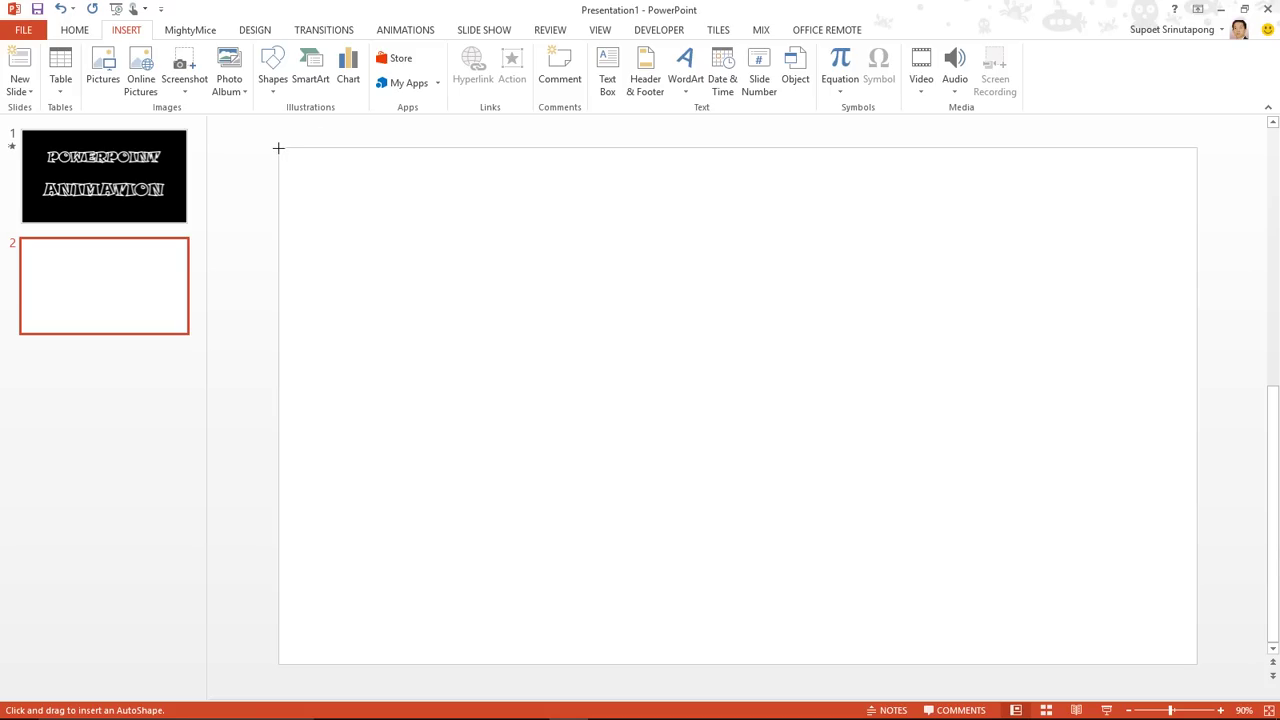
{"action": "left_click_drag", "start_coordinate": [278, 148], "coordinate": [1177, 657]}
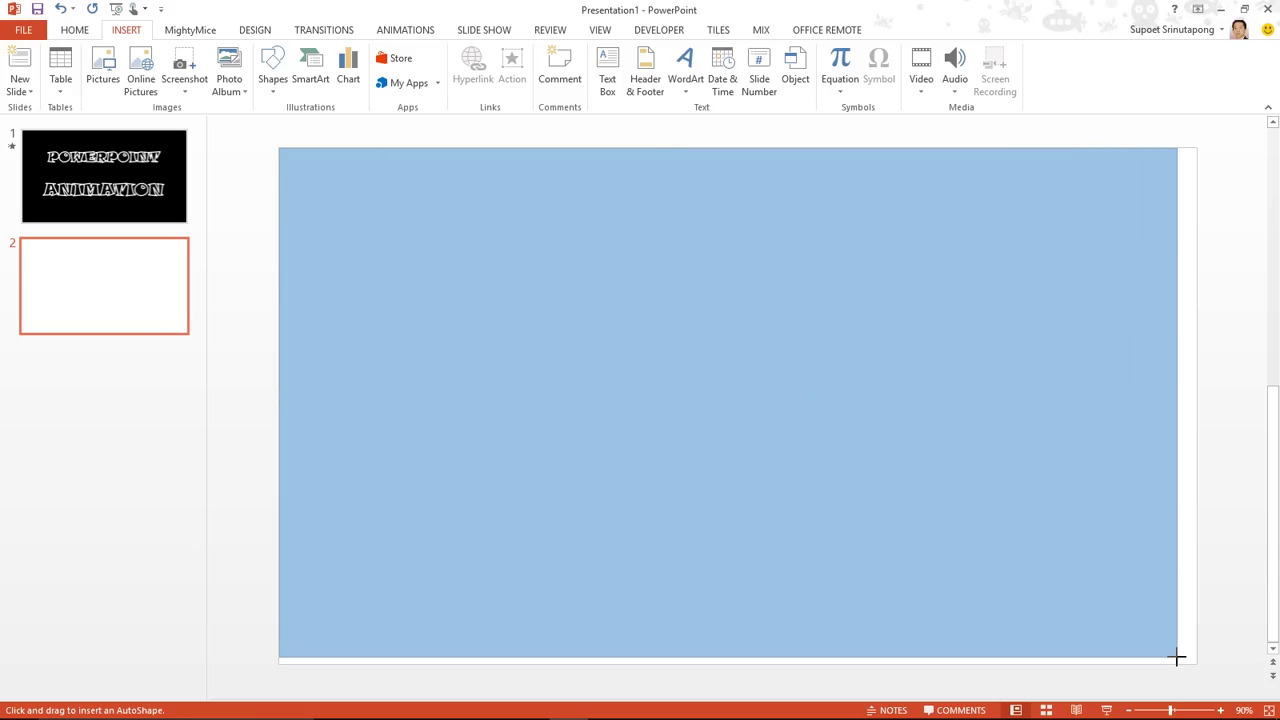
{"action": "left_click_drag", "start_coordinate": [1177, 657], "coordinate": [1196, 663]}
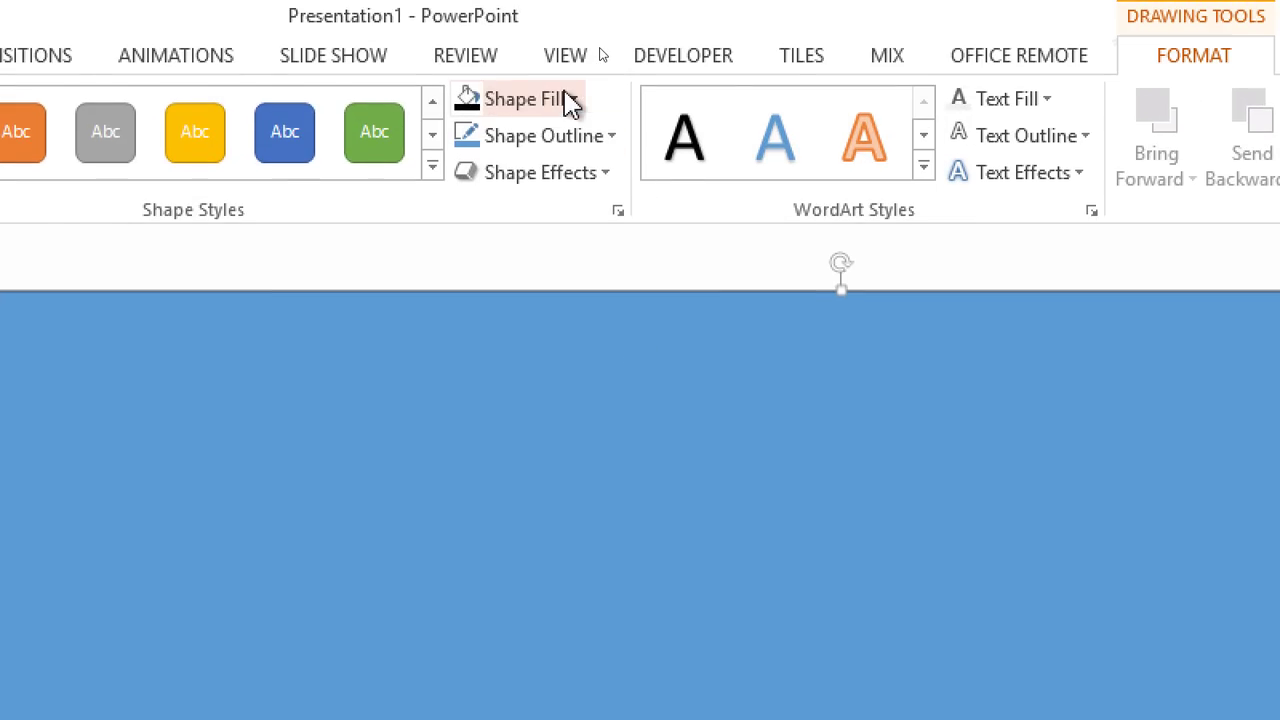
{"action": "left_click", "coordinate": [600, 50]}
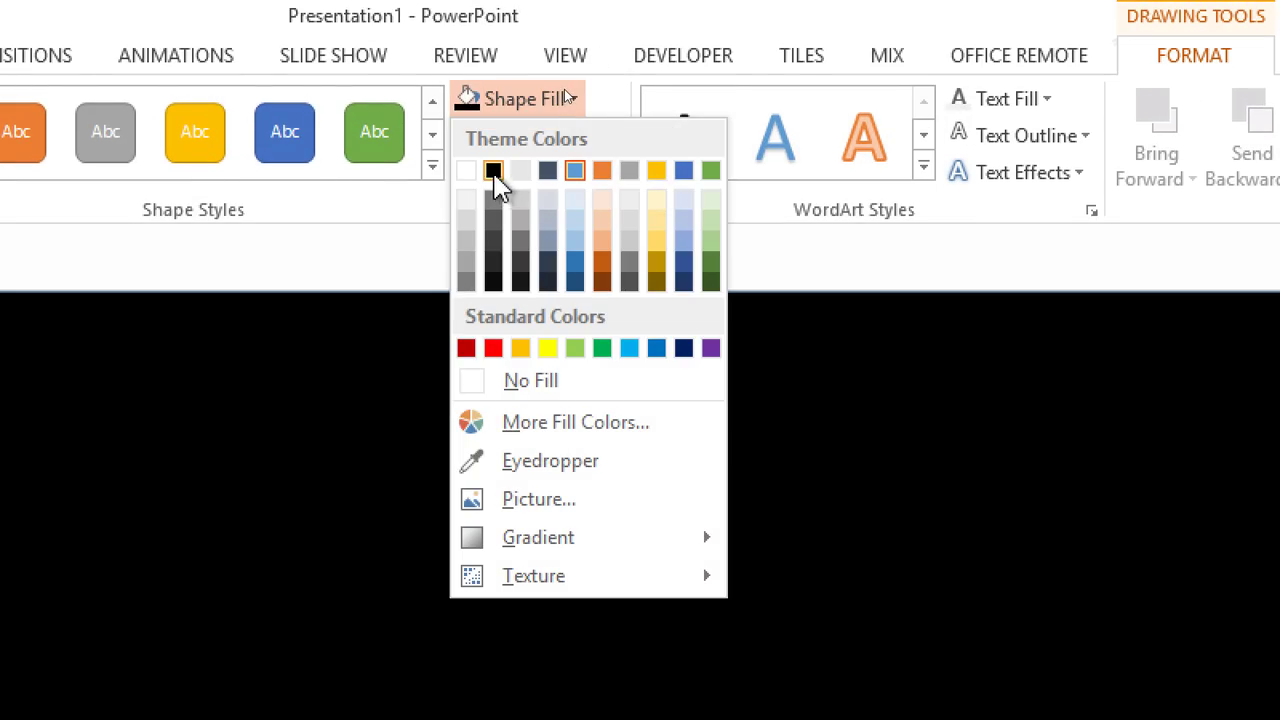
{"action": "left_click", "coordinate": [492, 172]}
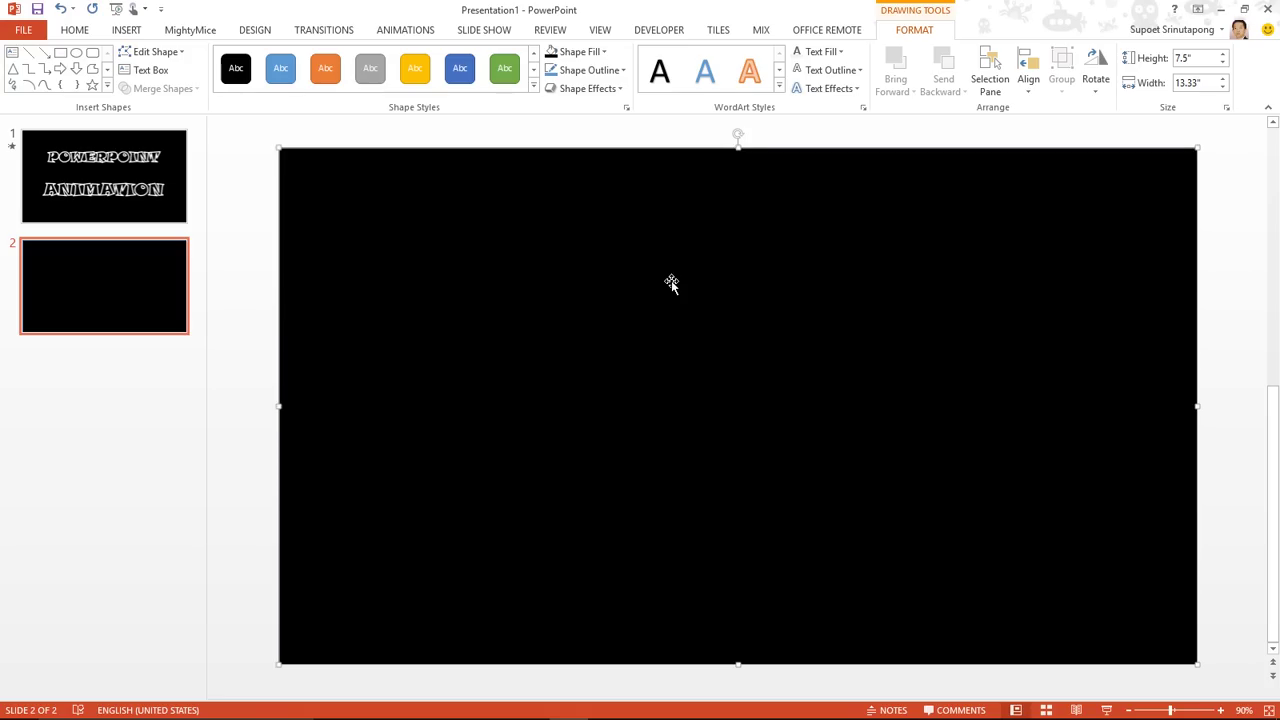
- Type POWERPOINT and ANIMATION on two lines in the rectangle and enlarge them to 138 pt
{"action": "type", "text": "P"}
{"action": "type", "text": "OWER"}
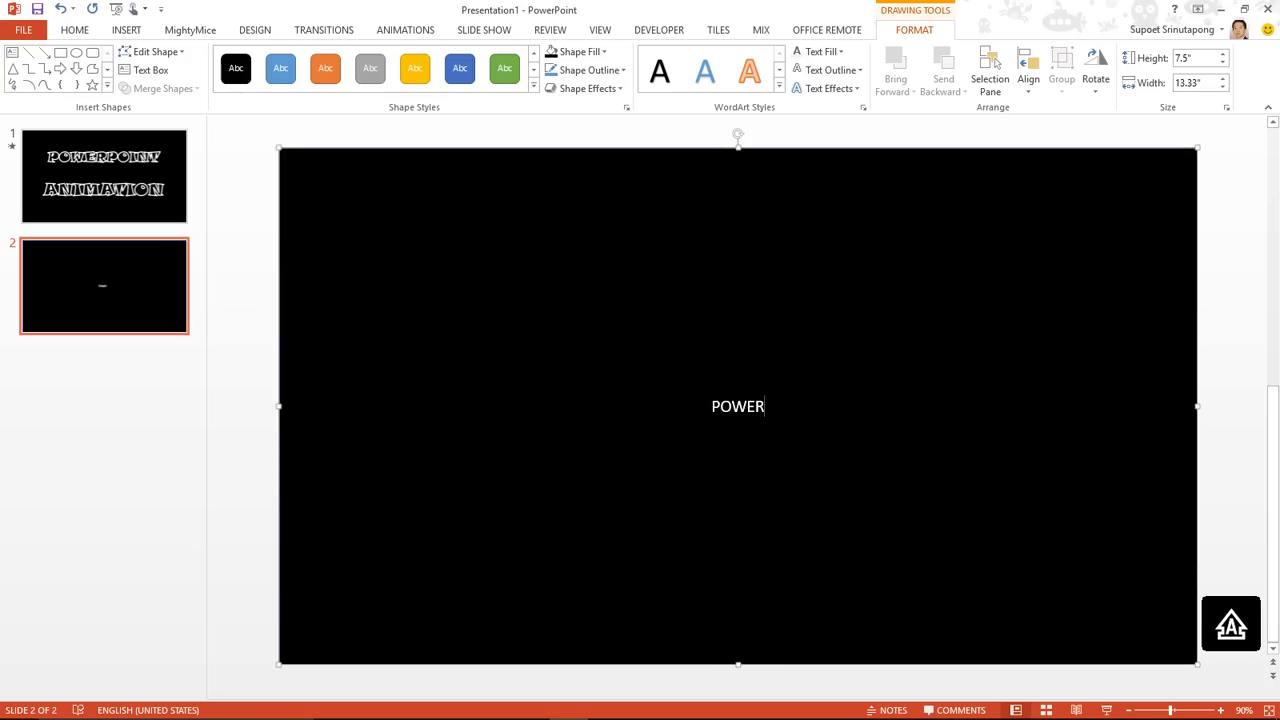
{"action": "type", "text": "POINT"}
{"action": "key", "text": "Return"}
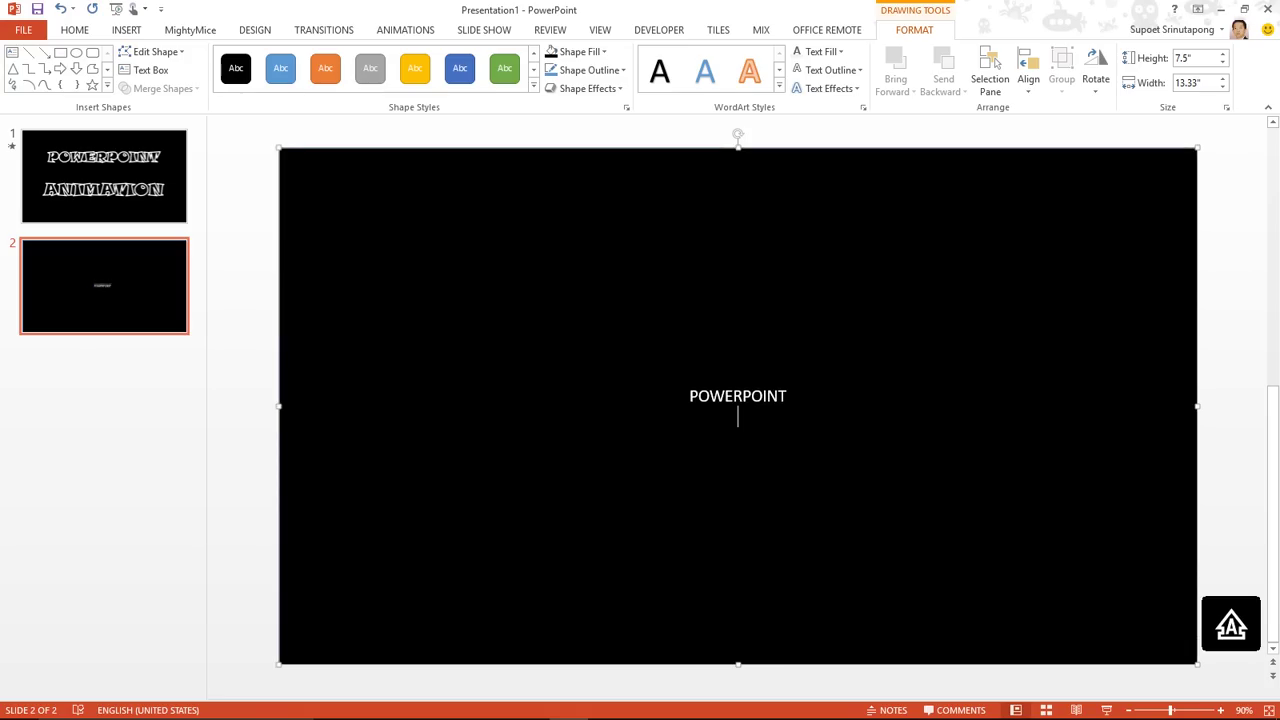
{"action": "type", "text": "ANIMATION"}
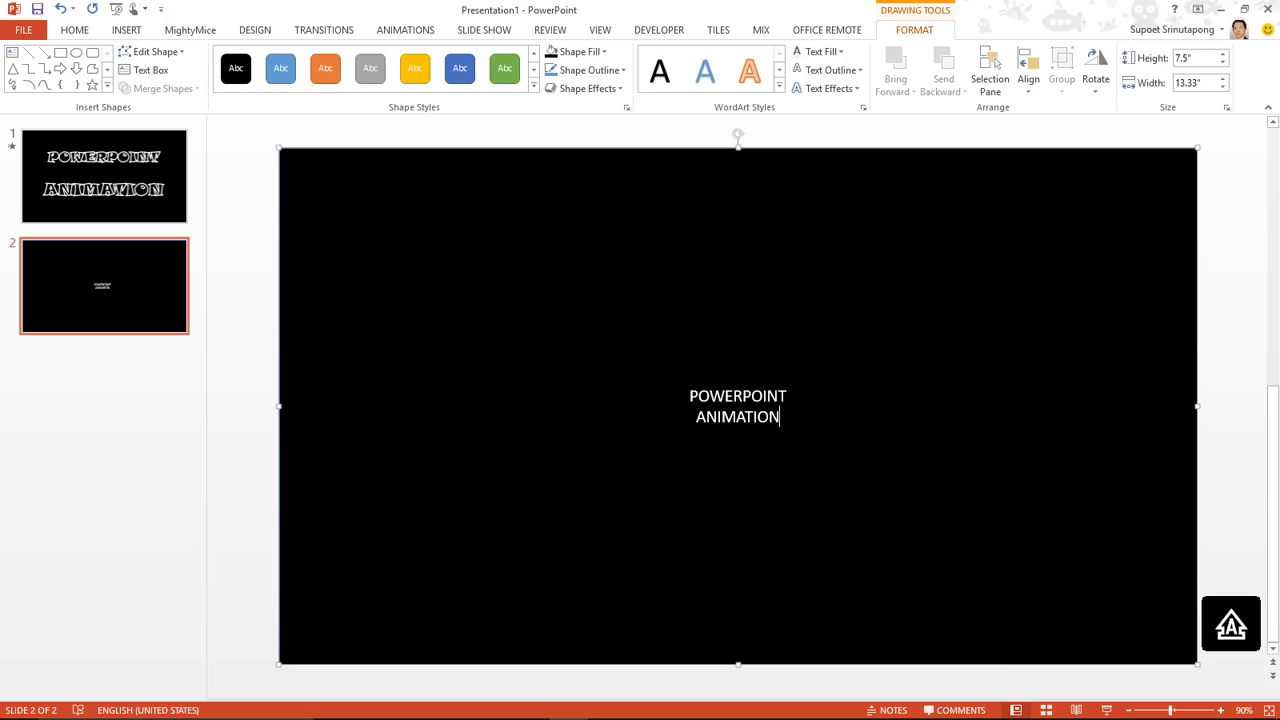
{"action": "key", "text": "ctrl+a"}
{"action": "key", "text": "ctrl+bracketright"}
{"action": "key", "text": "ctrl+bracketright"}
{"action": "key", "text": "ctrl+bracketright"}
{"action": "key", "text": "ctrl+bracketright"}
{"action": "key", "text": "ctrl+bracketright"}
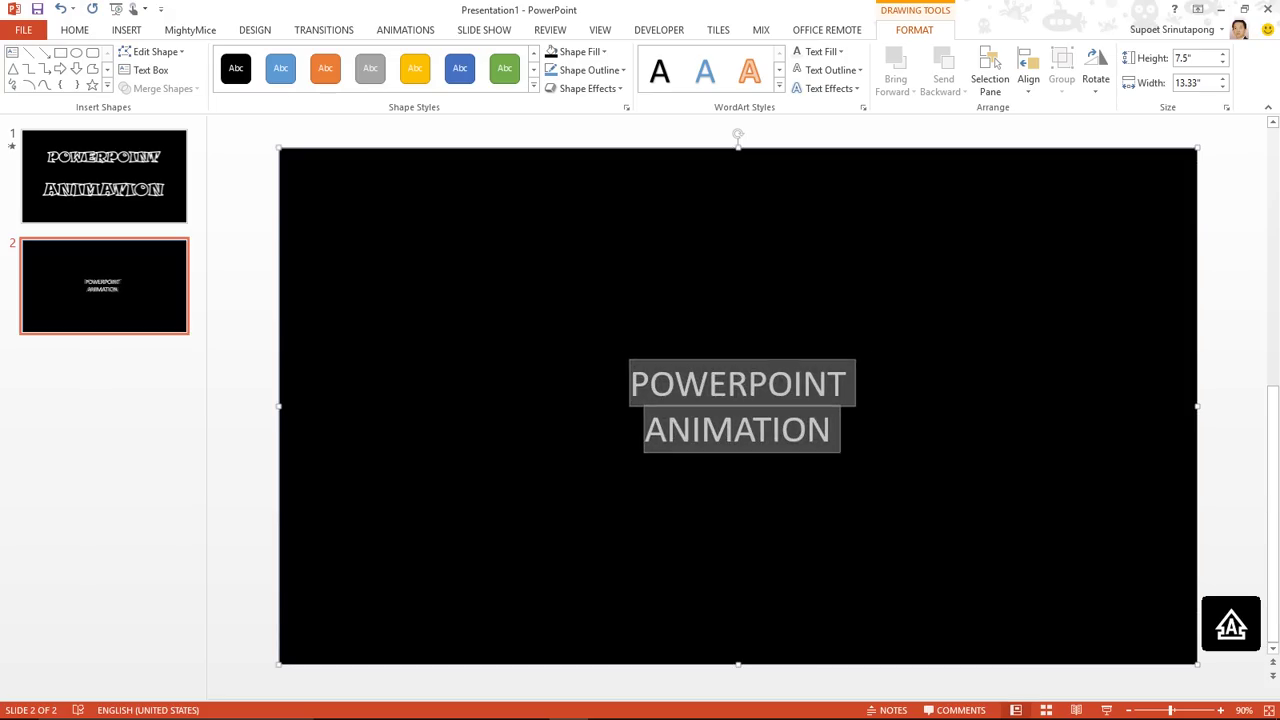
{"action": "key", "text": "ctrl+bracketright"}
{"action": "key", "text": "ctrl+bracketright"}
{"action": "key", "text": "ctrl+bracketright"}
{"action": "key", "text": "ctrl+bracketright"}
{"action": "key", "text": "ctrl+bracketright"}
{"action": "key", "text": "ctrl+bracketright"}
{"action": "key", "text": "ctrl+bracketright"}
{"action": "key", "text": "ctrl+bracketright"}
{"action": "key", "text": "ctrl+bracketright"}
{"action": "key", "text": "ctrl+bracketright"}
{"action": "key", "text": "ctrl+bracketright"}
{"action": "key", "text": "ctrl+bracketright"}
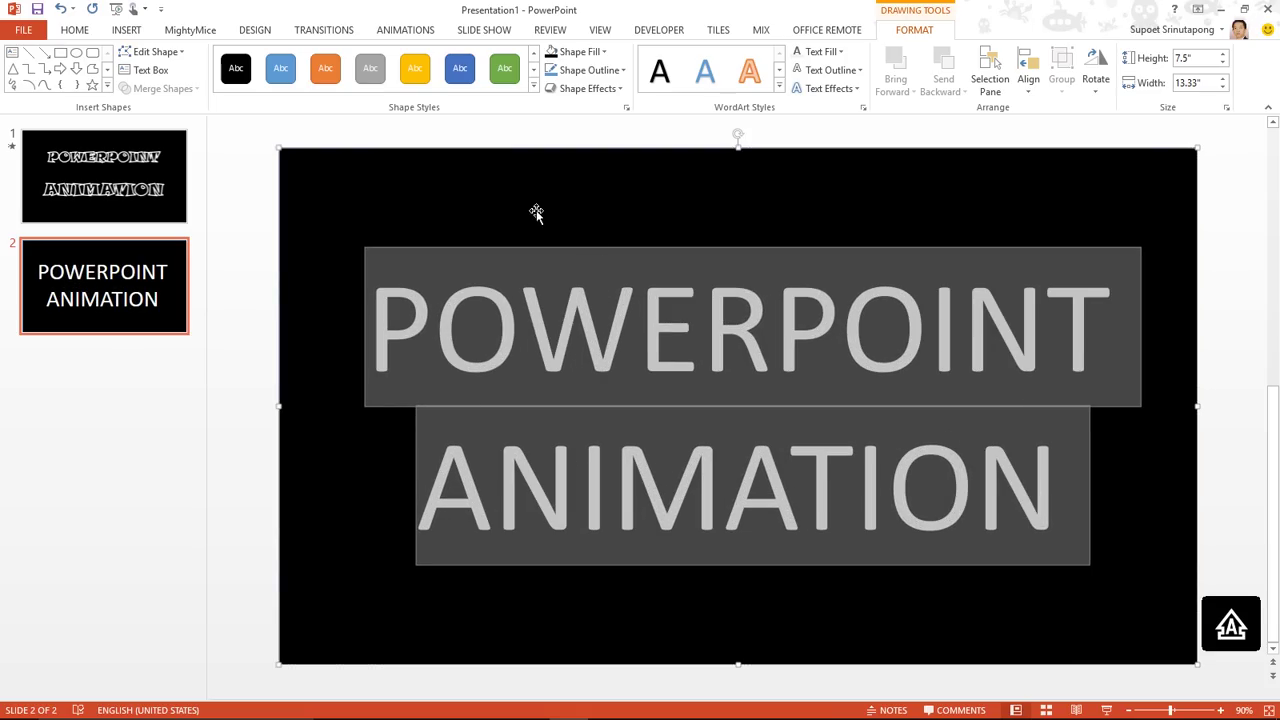
- Change the two-line title font to Bodoni MT Black and shrink it to 96 pt
{"action": "left_click", "coordinate": [75, 32]}
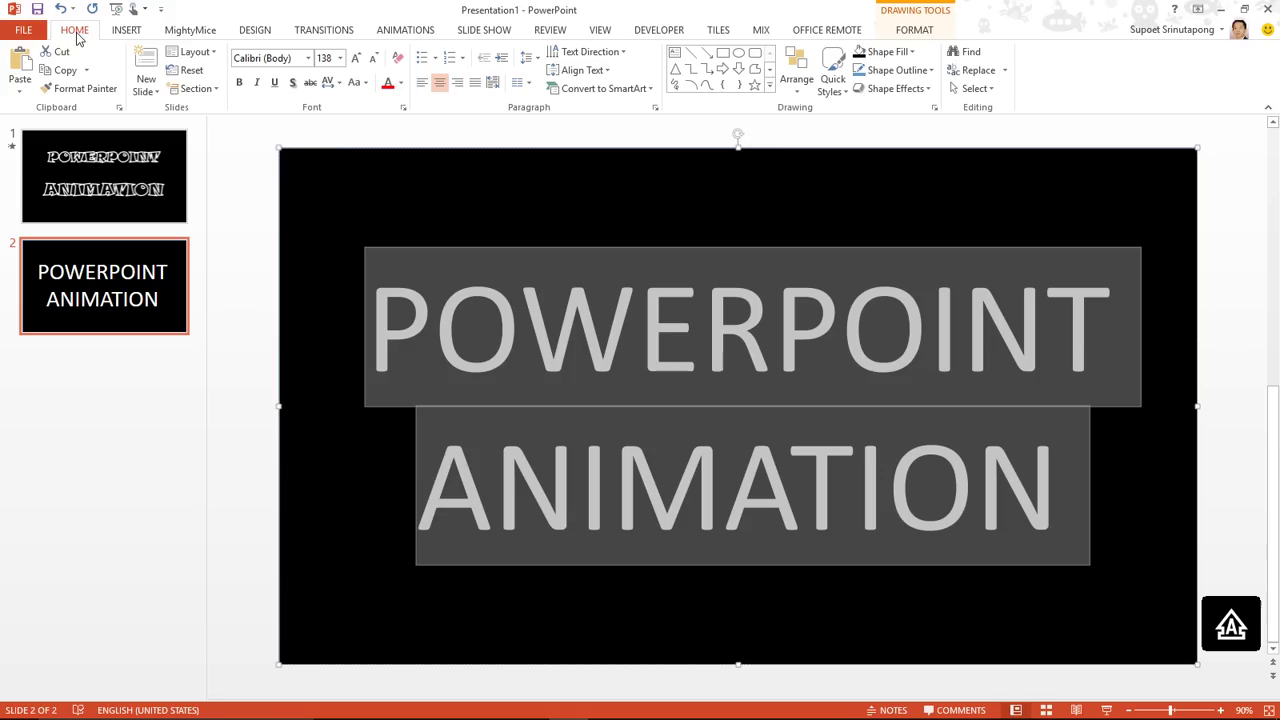
{"action": "left_click", "coordinate": [309, 58]}
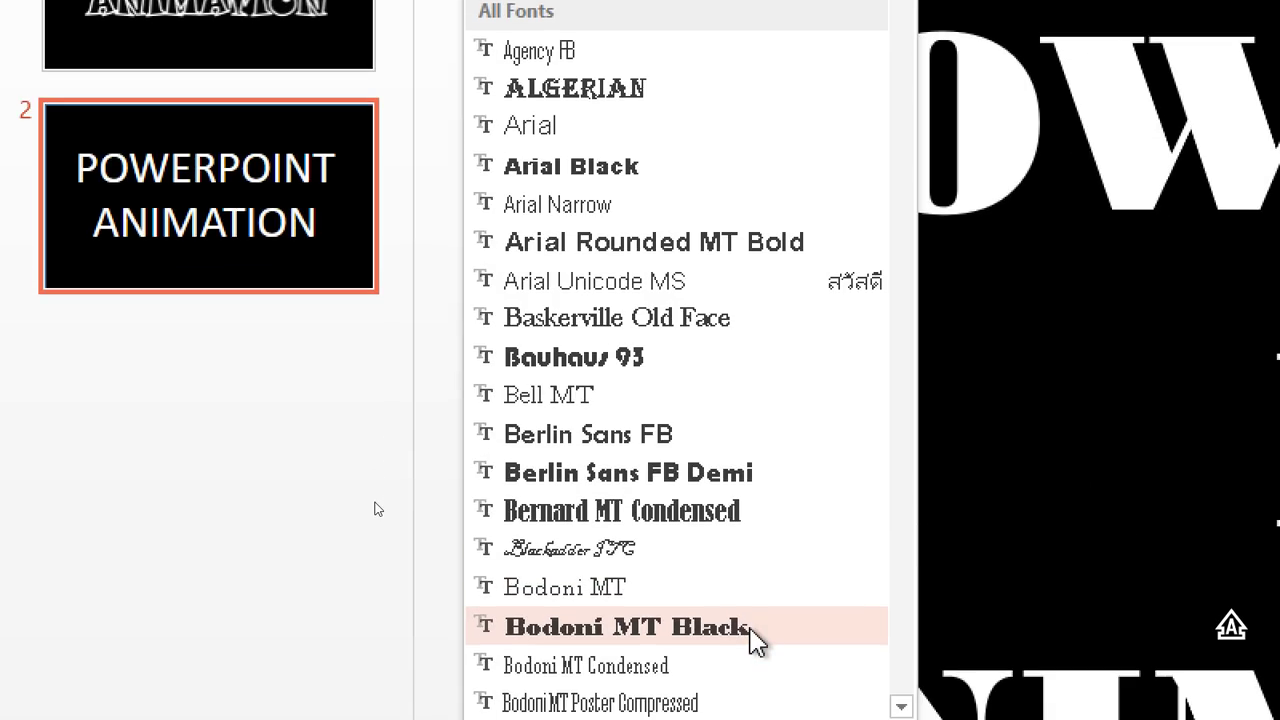
{"action": "left_click", "coordinate": [750, 630]}
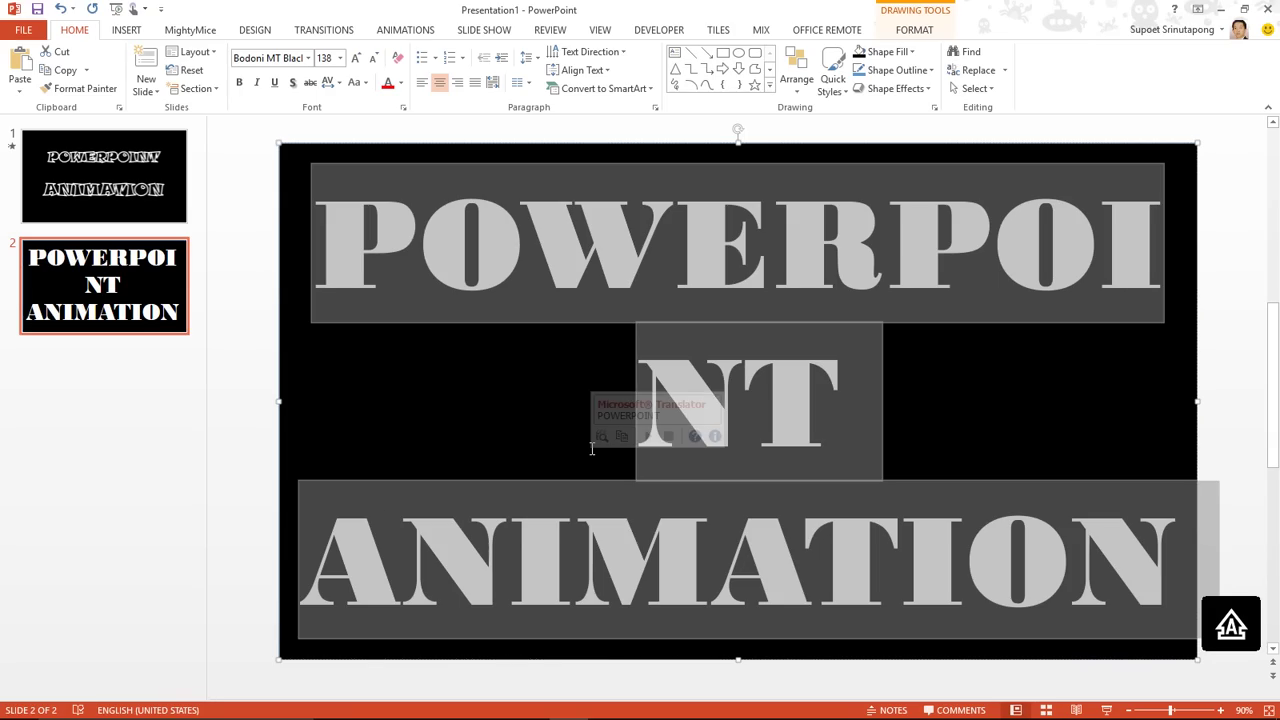
{"action": "key", "text": "ctrl+shift+less"}
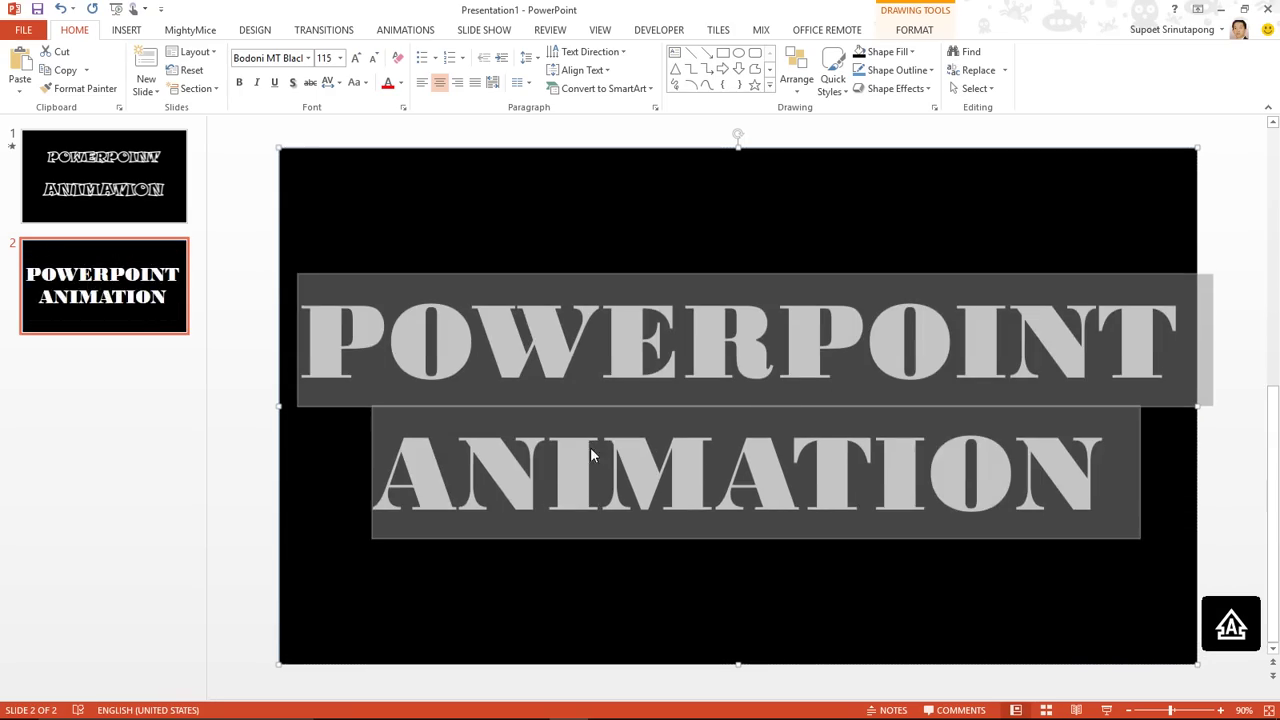
{"action": "key", "text": "Escape"}
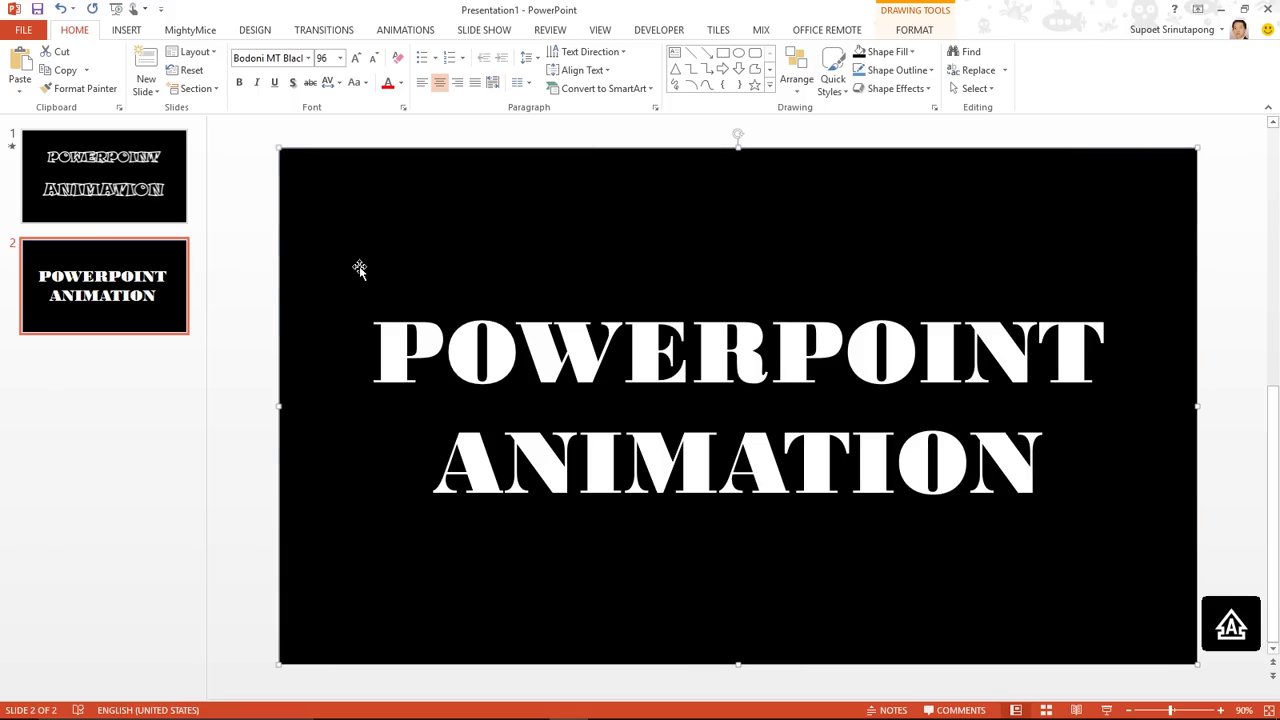
{"action": "left_click", "coordinate": [390, 333]}
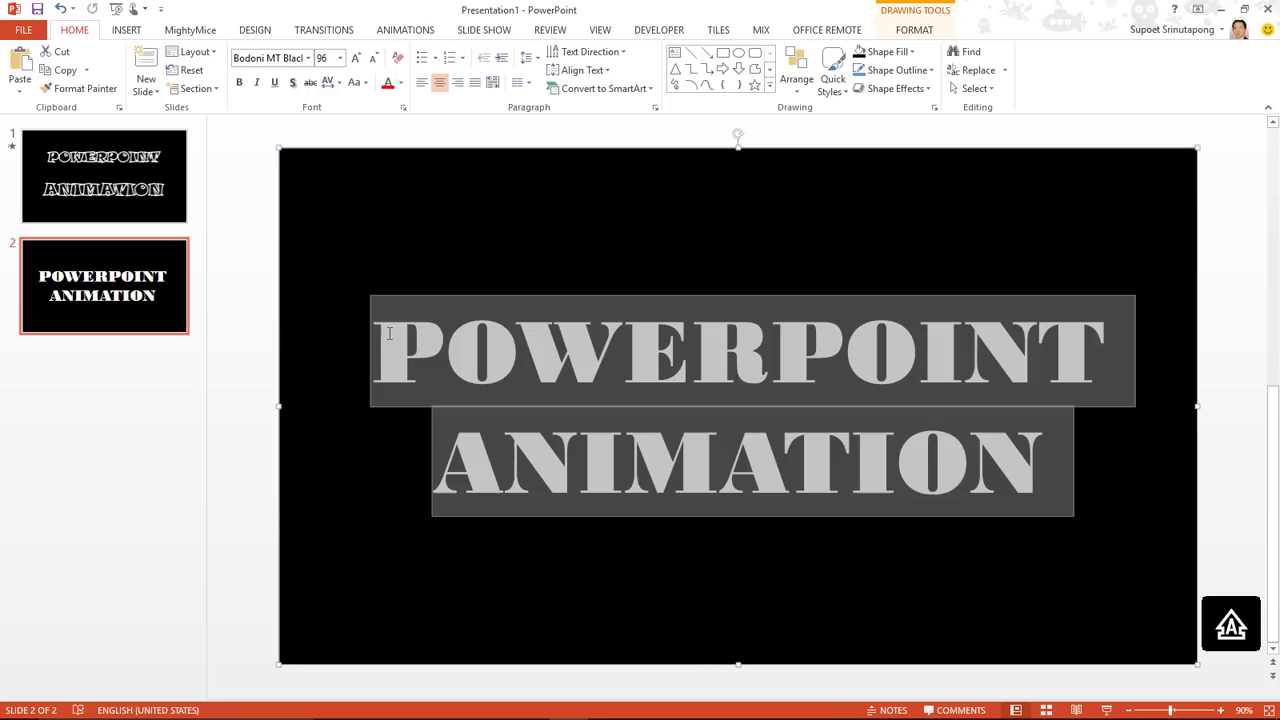
- Give the title letters a thicker white text outline
{"action": "key", "text": "ctrl+a"}
{"action": "left_click", "coordinate": [914, 31]}
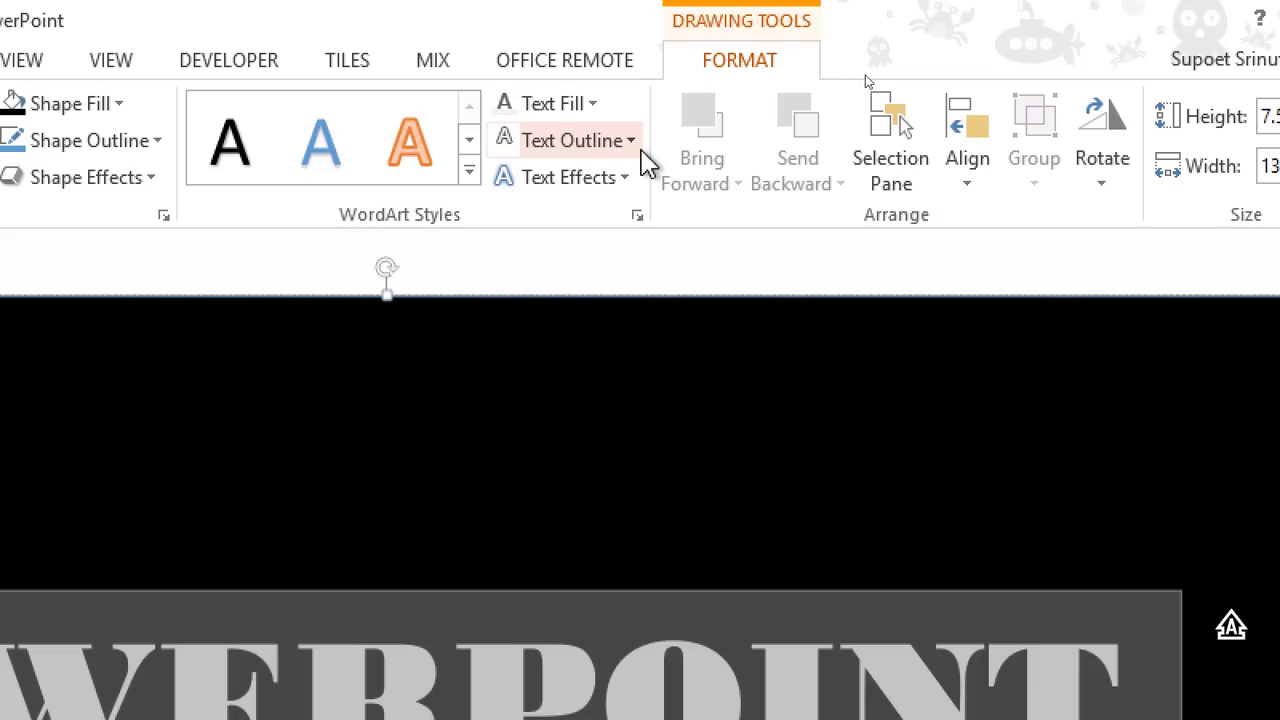
{"action": "left_click", "coordinate": [630, 143]}
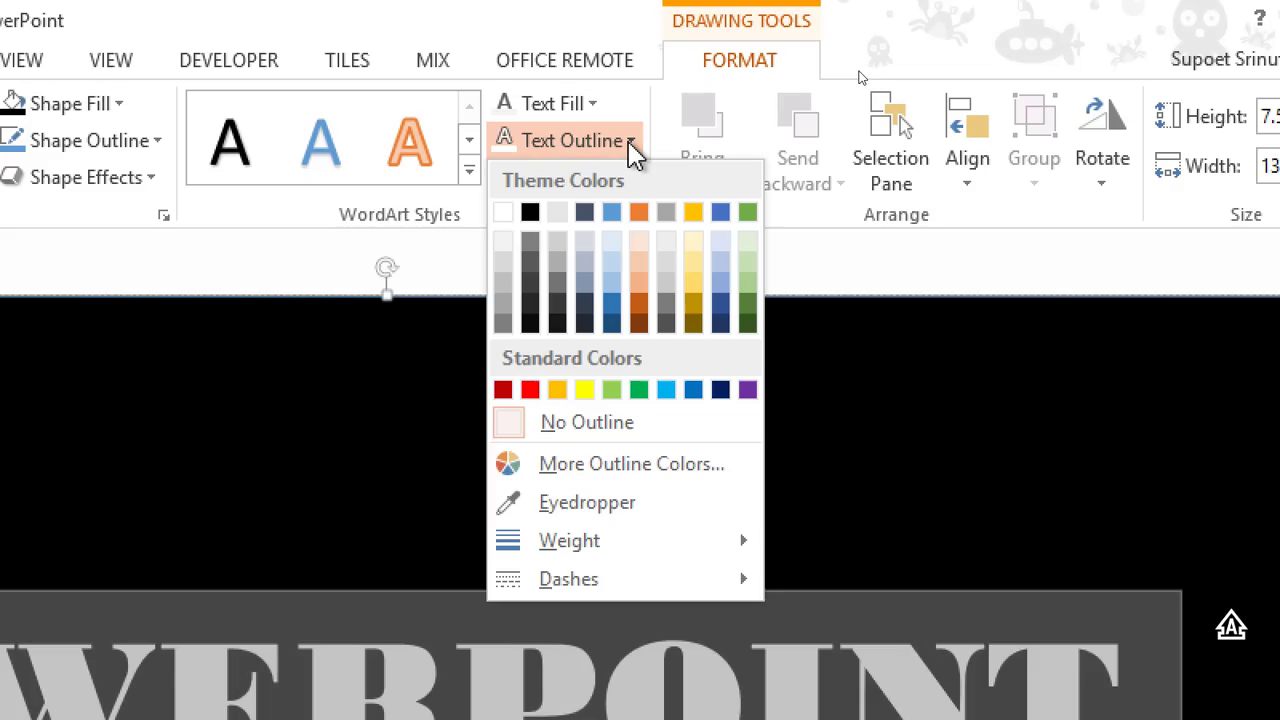
{"action": "left_click", "coordinate": [503, 212]}
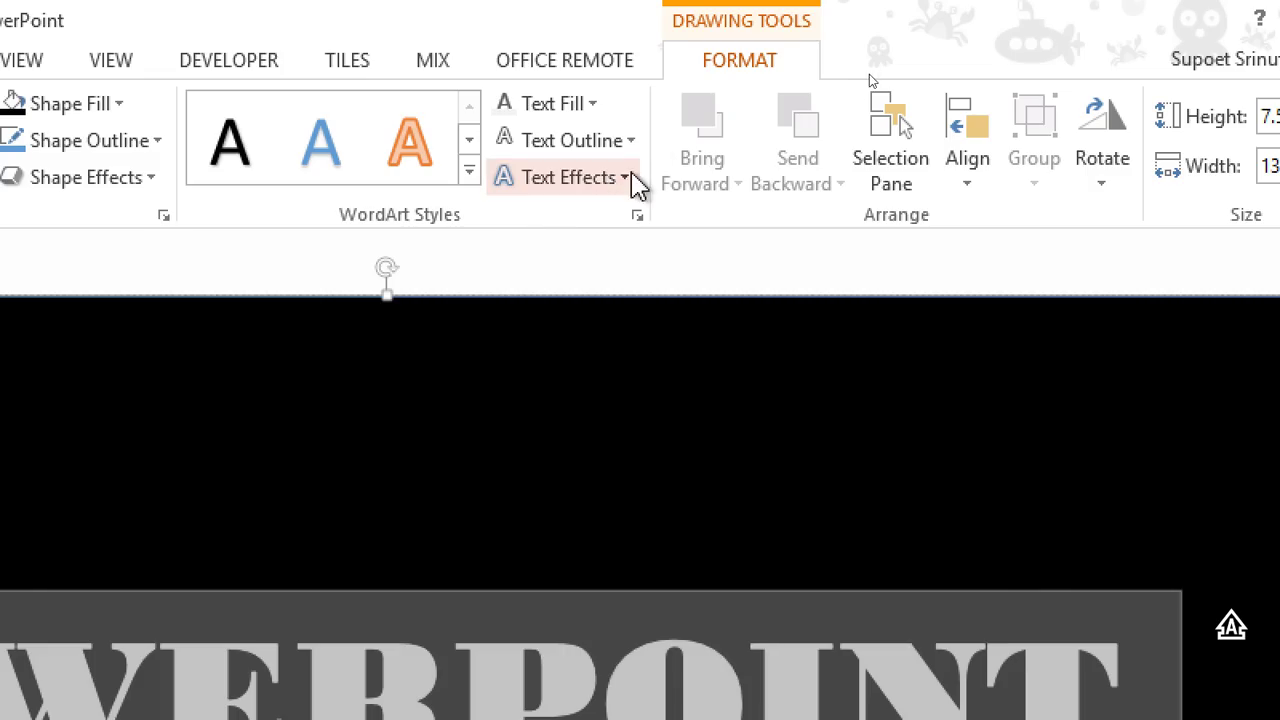
{"action": "left_click", "coordinate": [632, 142]}
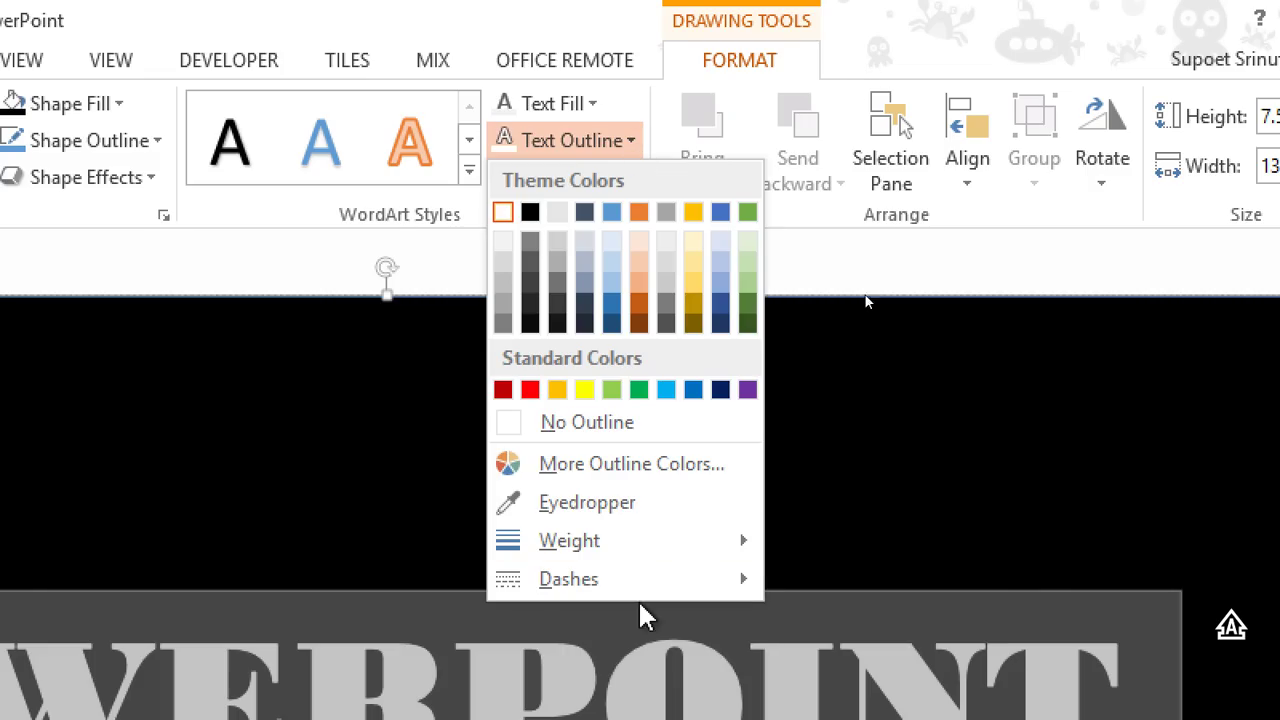
{"action": "mouse_move", "coordinate": [655, 545]}
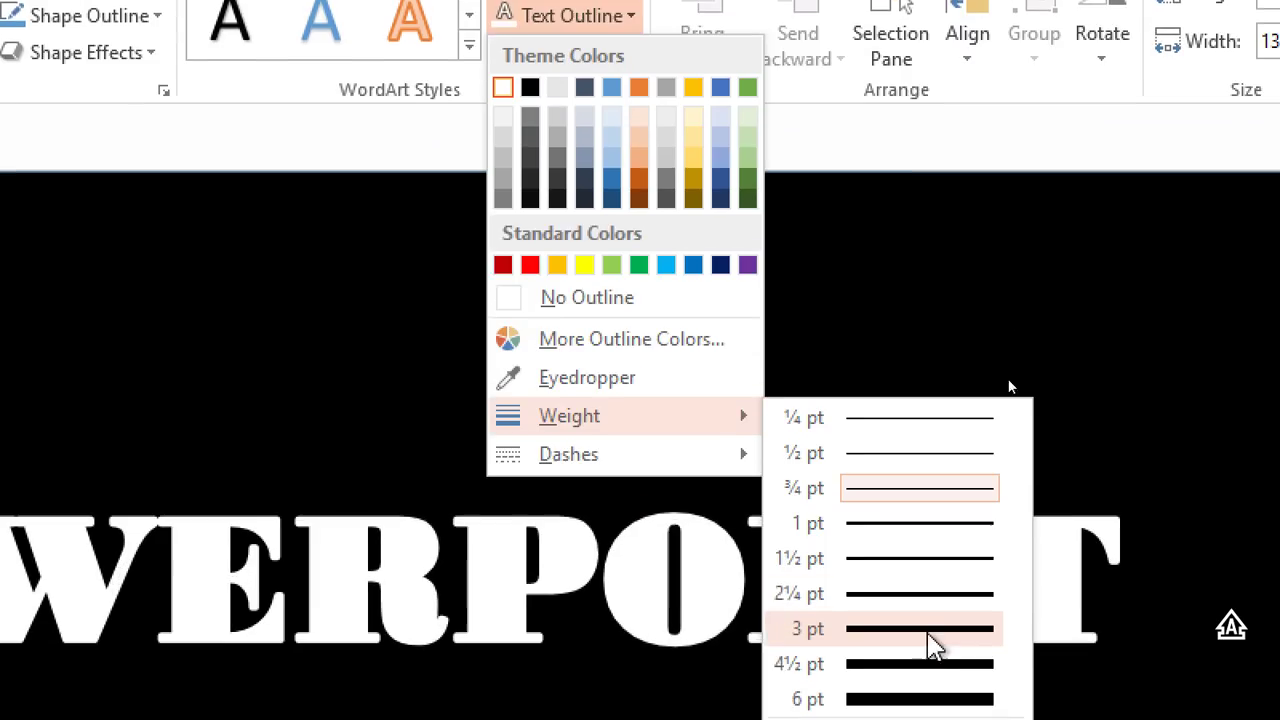
{"action": "left_click", "coordinate": [920, 630]}
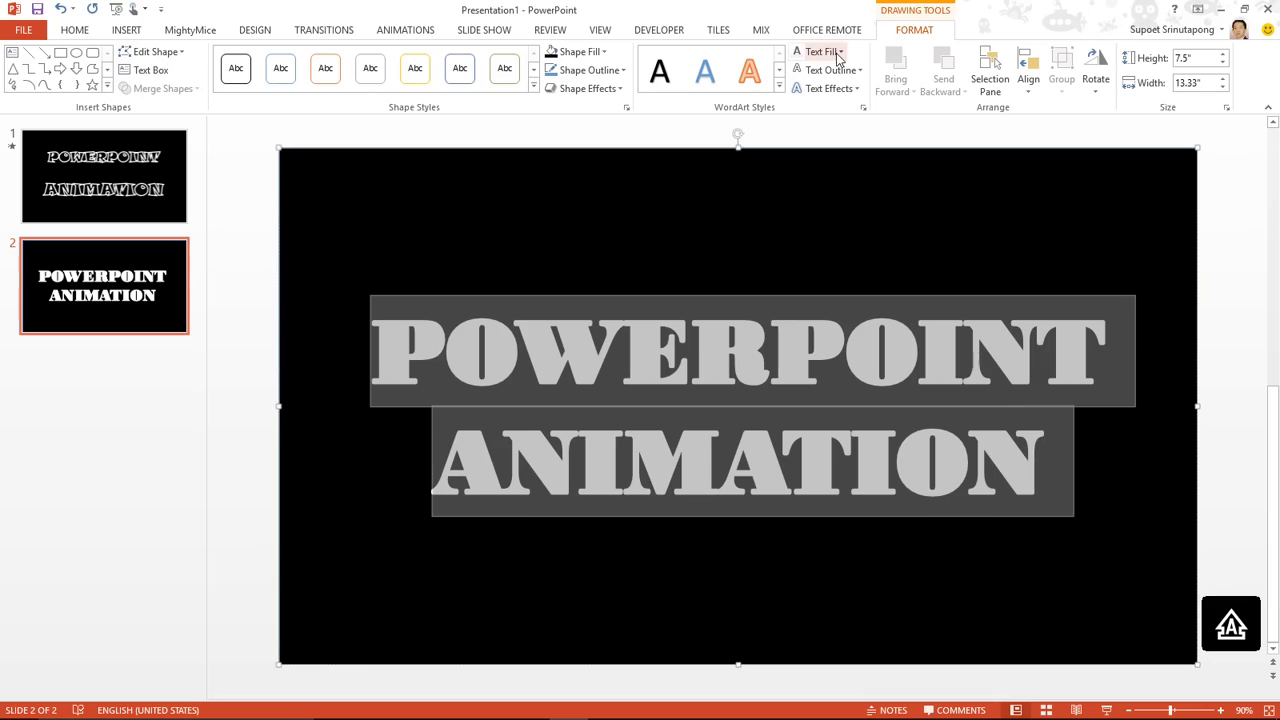
- Fill the POWERPOINT ANIMATION letters with light grey
{"action": "left_click", "coordinate": [843, 55]}
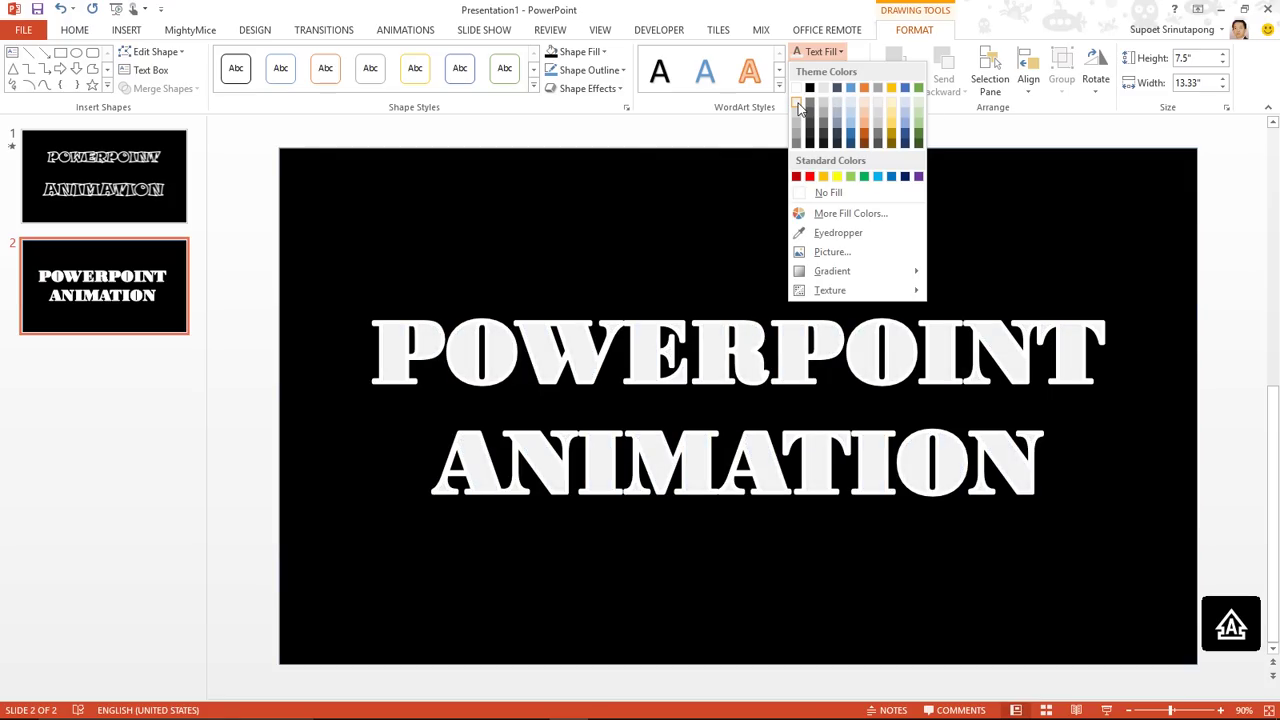
{"action": "left_click", "coordinate": [797, 107]}
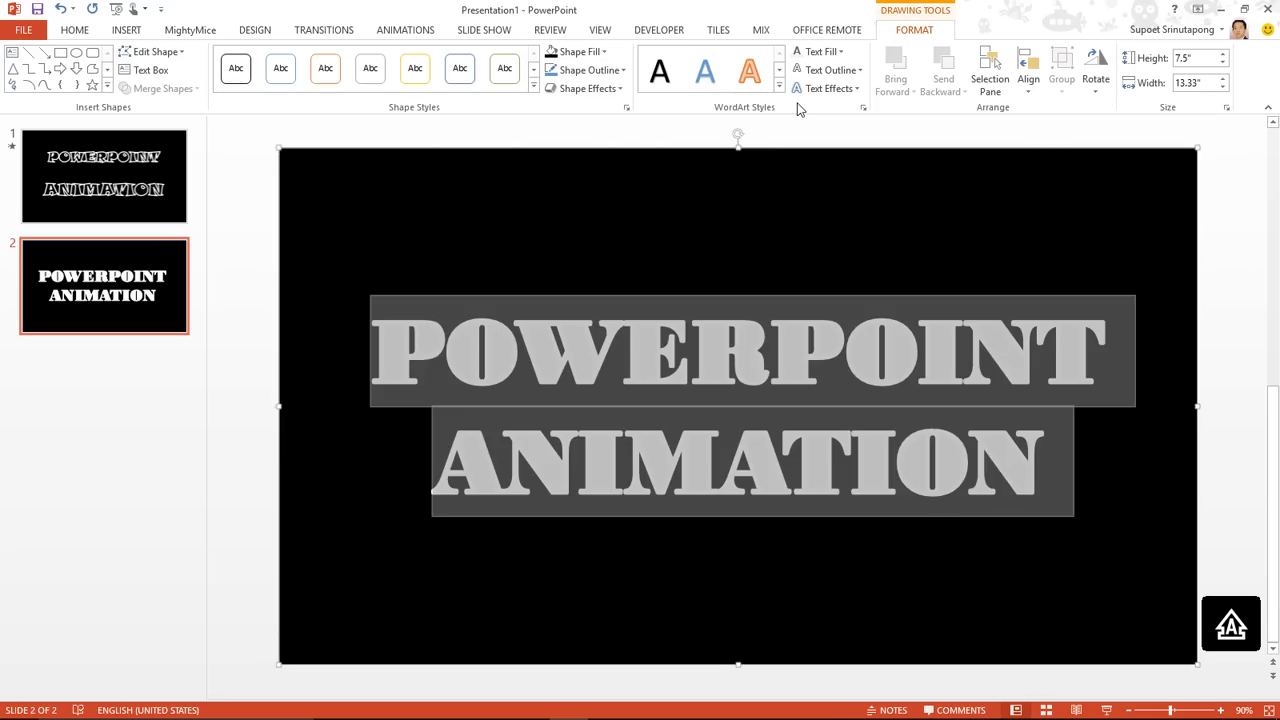
{"action": "left_click", "coordinate": [695, 261]}
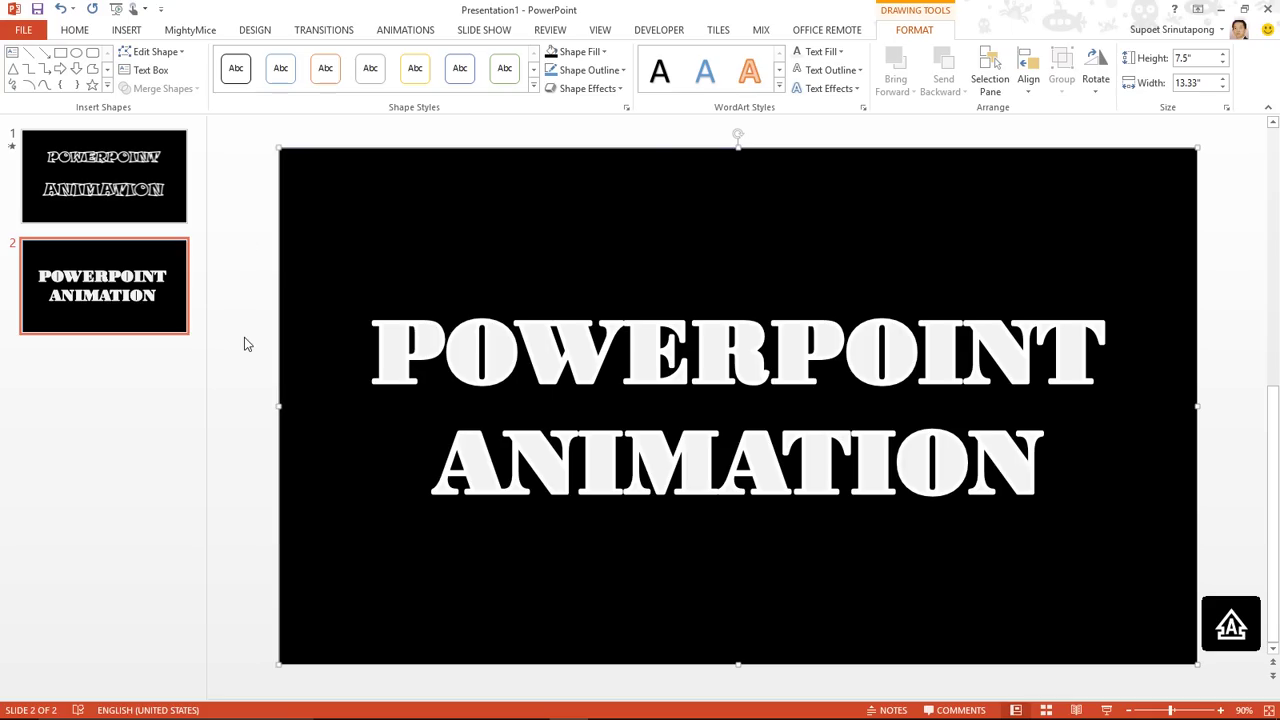
- Add slide 3 and paste the copied title onto it as a picture
{"action": "left_click", "coordinate": [170, 371]}
{"action": "key", "text": "Return"}
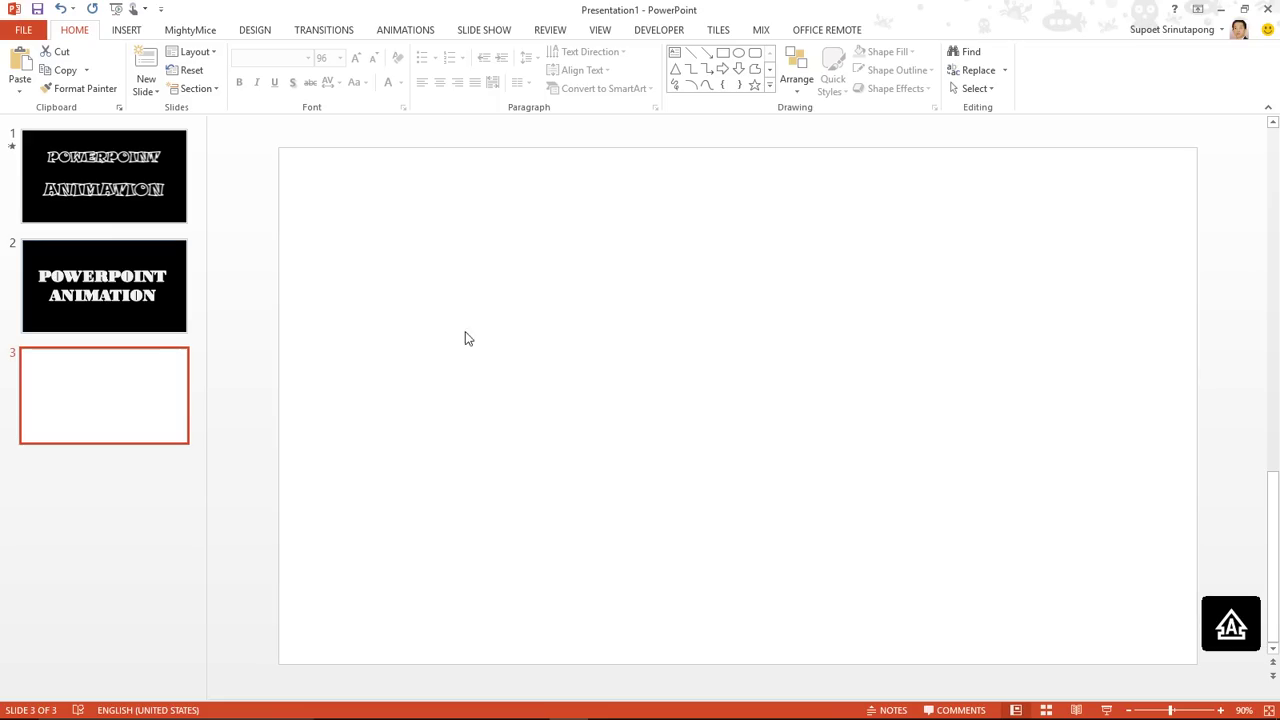
{"action": "right_click", "coordinate": [505, 301]}
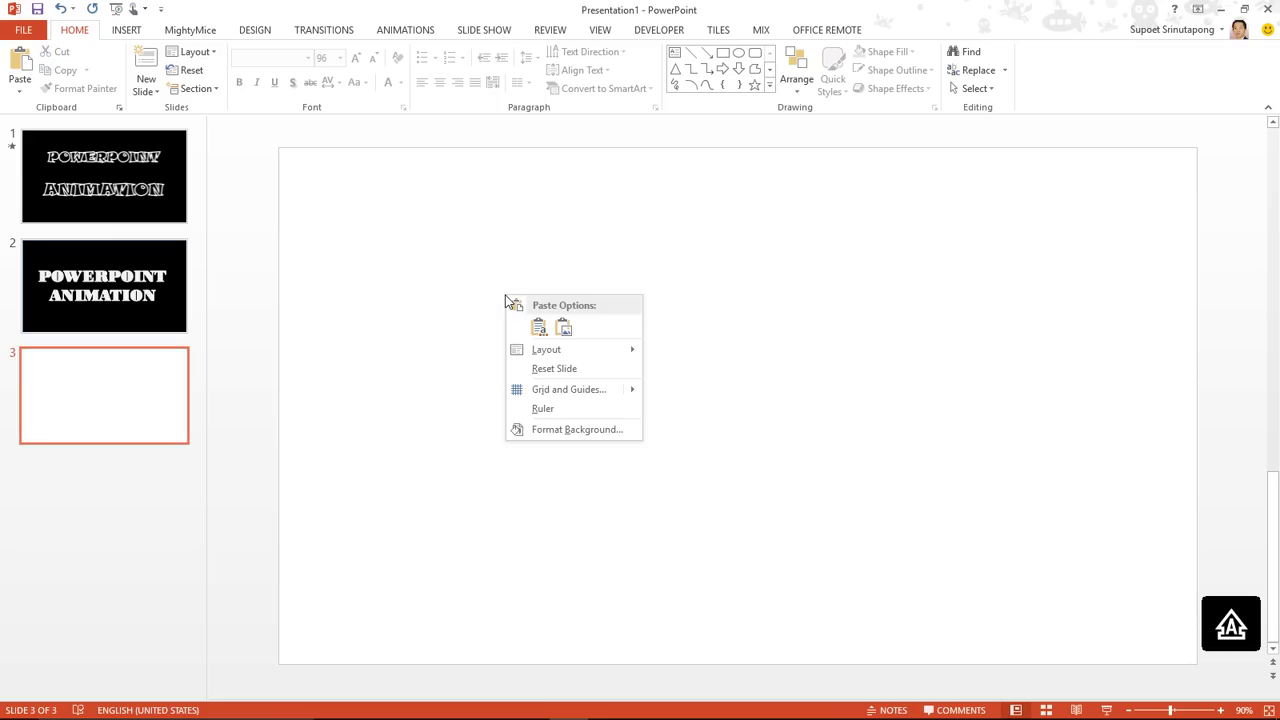
{"action": "left_click", "coordinate": [563, 328]}
{"action": "left_click", "coordinate": [564, 329]}
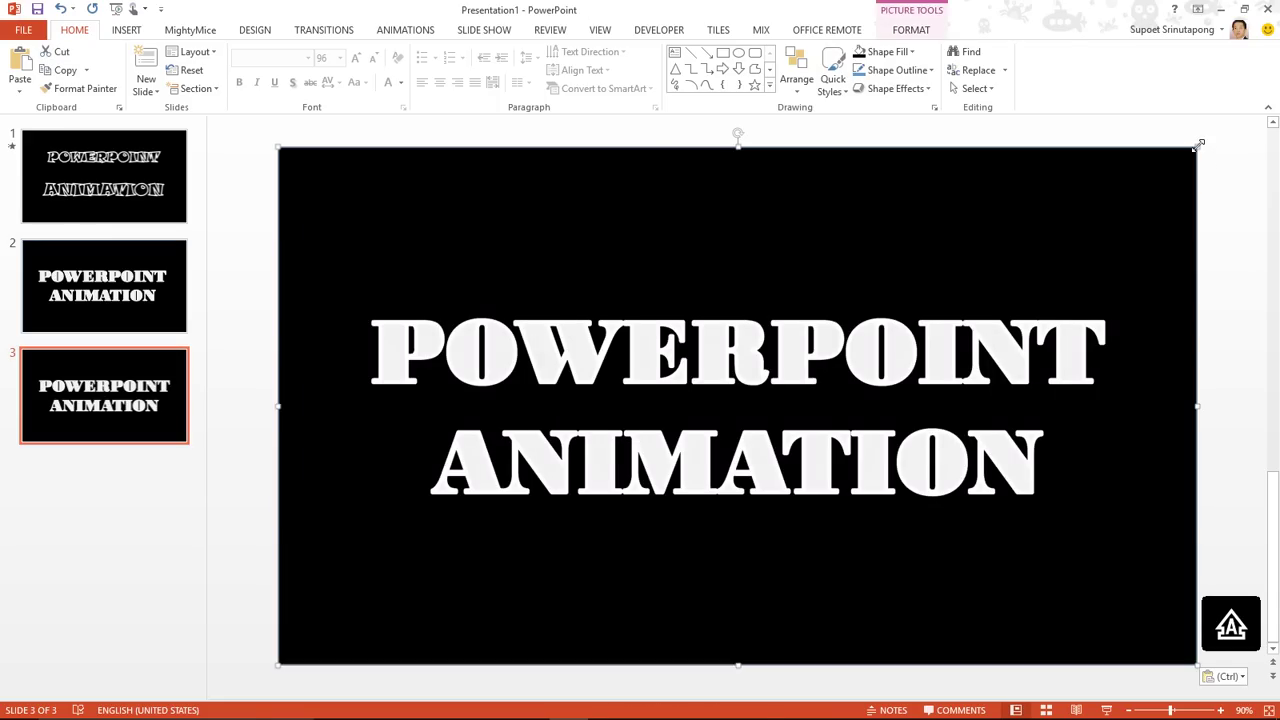
- Resize and reposition the title picture so it fills the entire slide
{"action": "left_click_drag", "start_coordinate": [1197, 148], "coordinate": [1067, 221]}
{"action": "left_click_drag", "start_coordinate": [992, 316], "coordinate": [992, 243]}
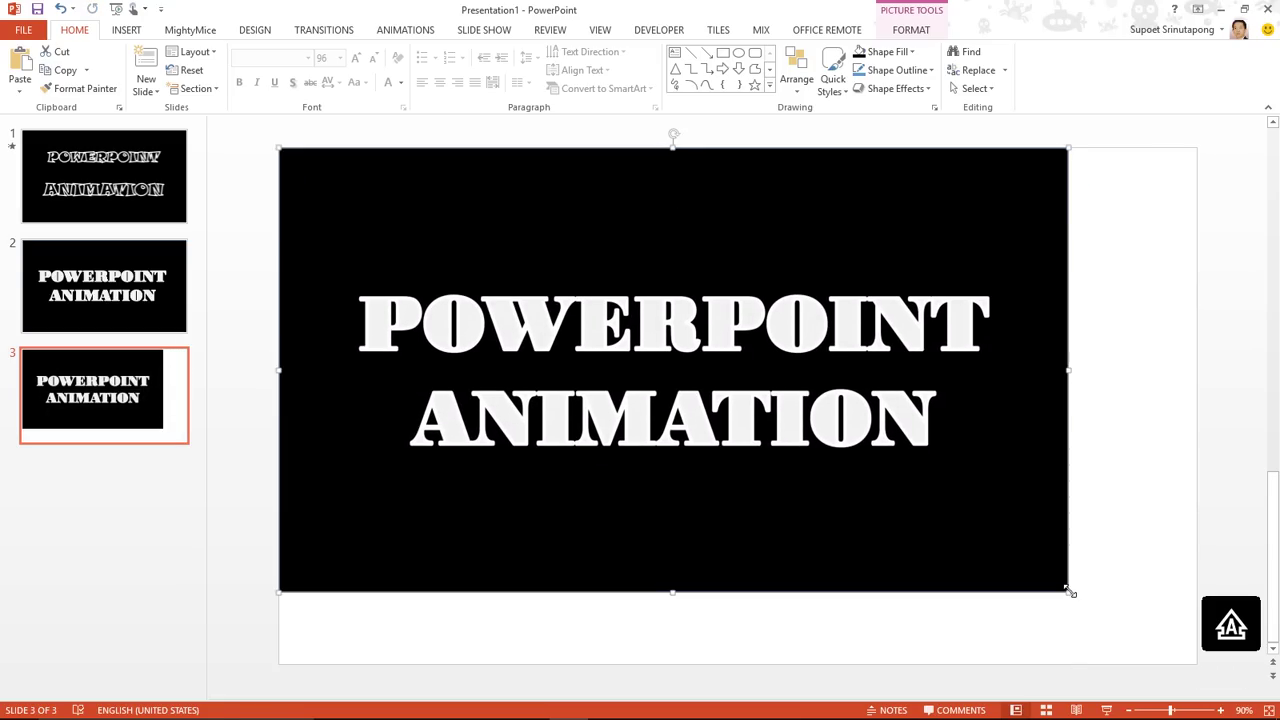
{"action": "left_click_drag", "start_coordinate": [1067, 591], "coordinate": [1176, 665]}
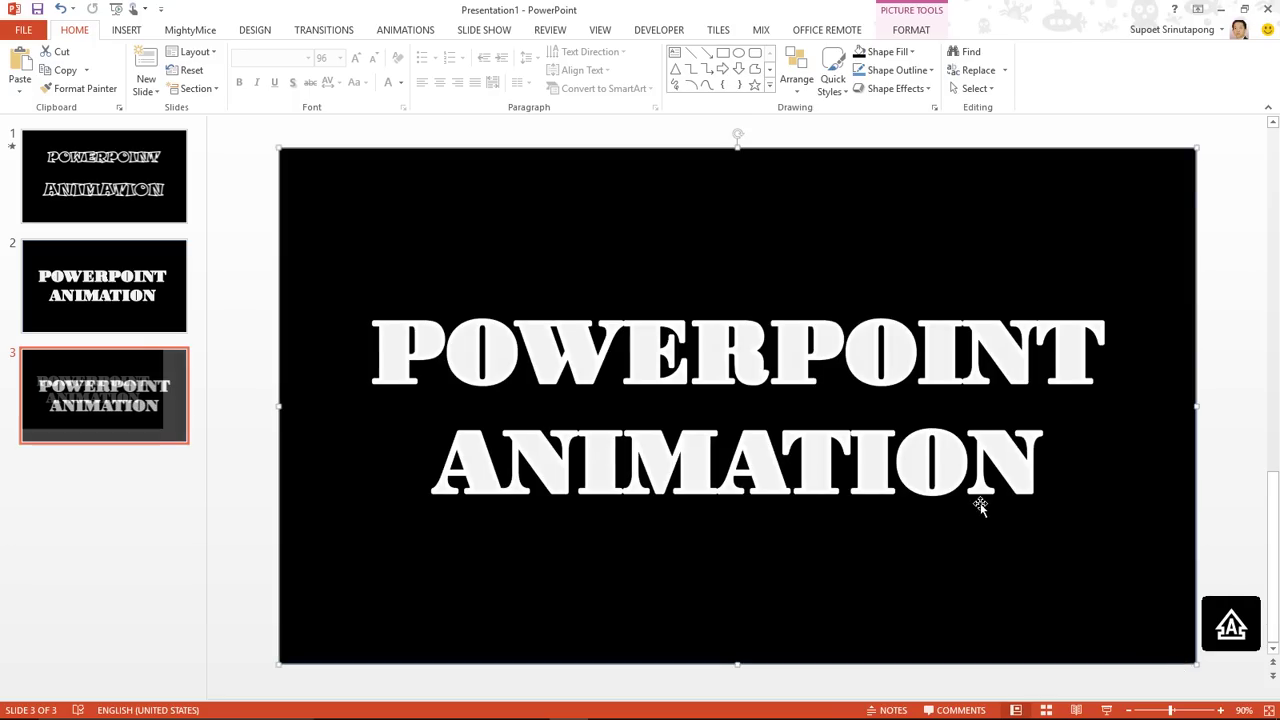
- Use Set Transparent Color on the picture's light grey letters to make them see-through
{"action": "double_click", "coordinate": [648, 556]}
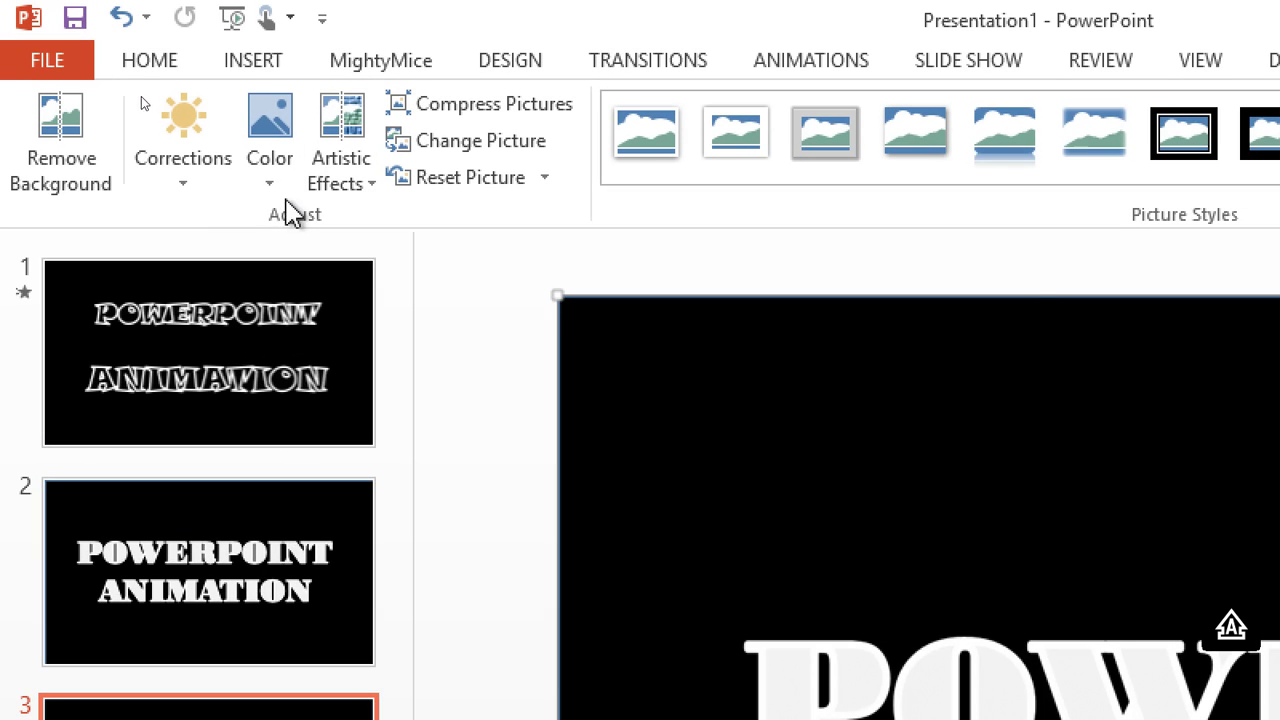
{"action": "left_click", "coordinate": [274, 188]}
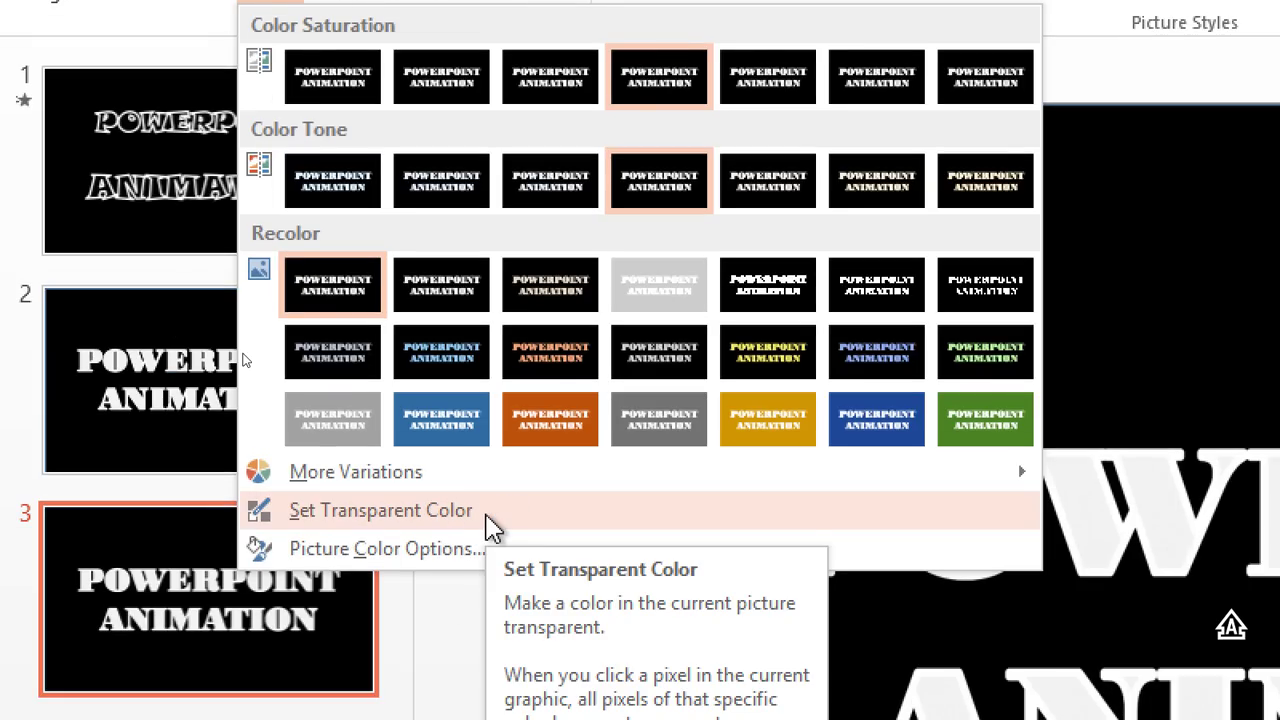
{"action": "left_click", "coordinate": [491, 524]}
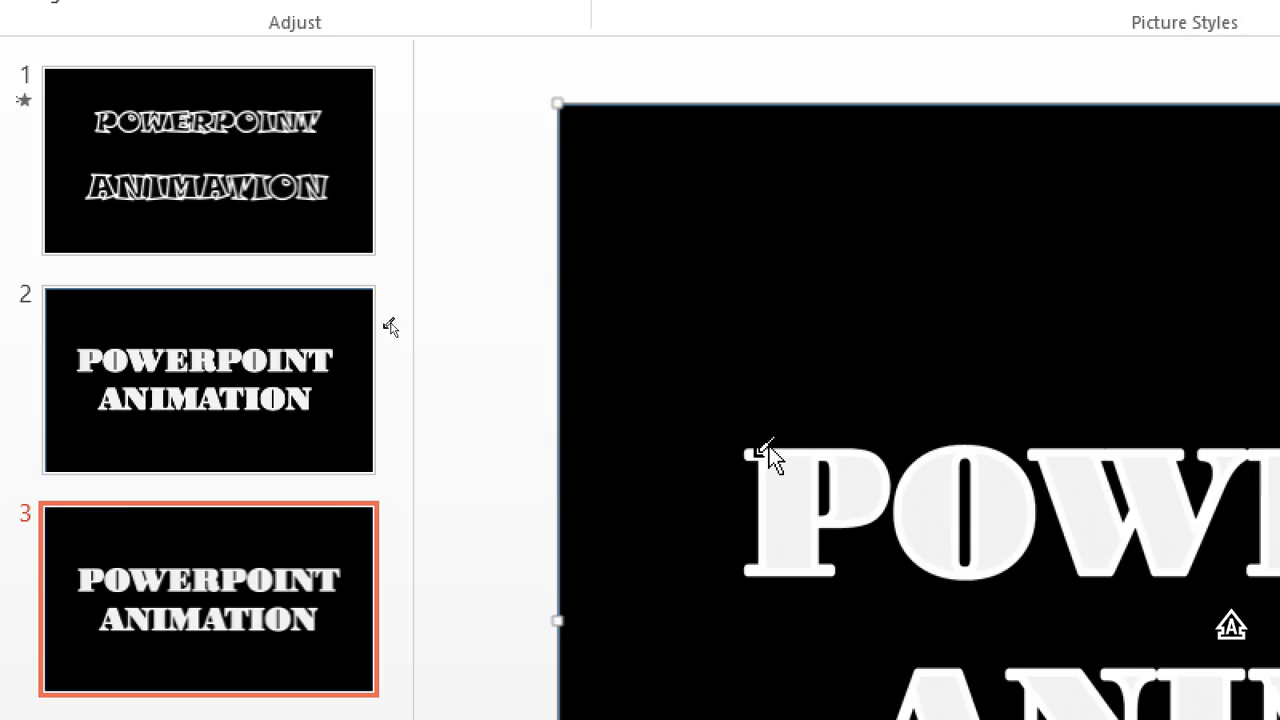
{"action": "left_click", "coordinate": [788, 500]}
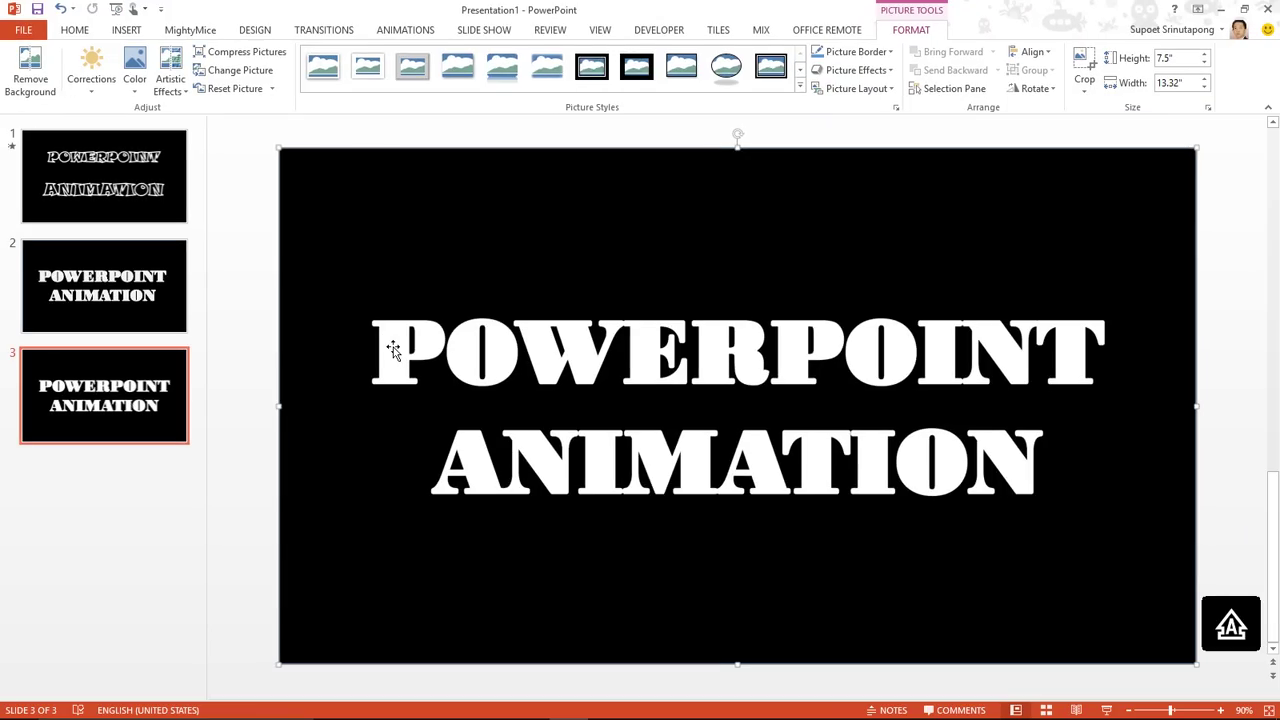
- Insert the fire slow-motion background video from this PC onto slide 3
{"action": "left_click", "coordinate": [266, 246]}
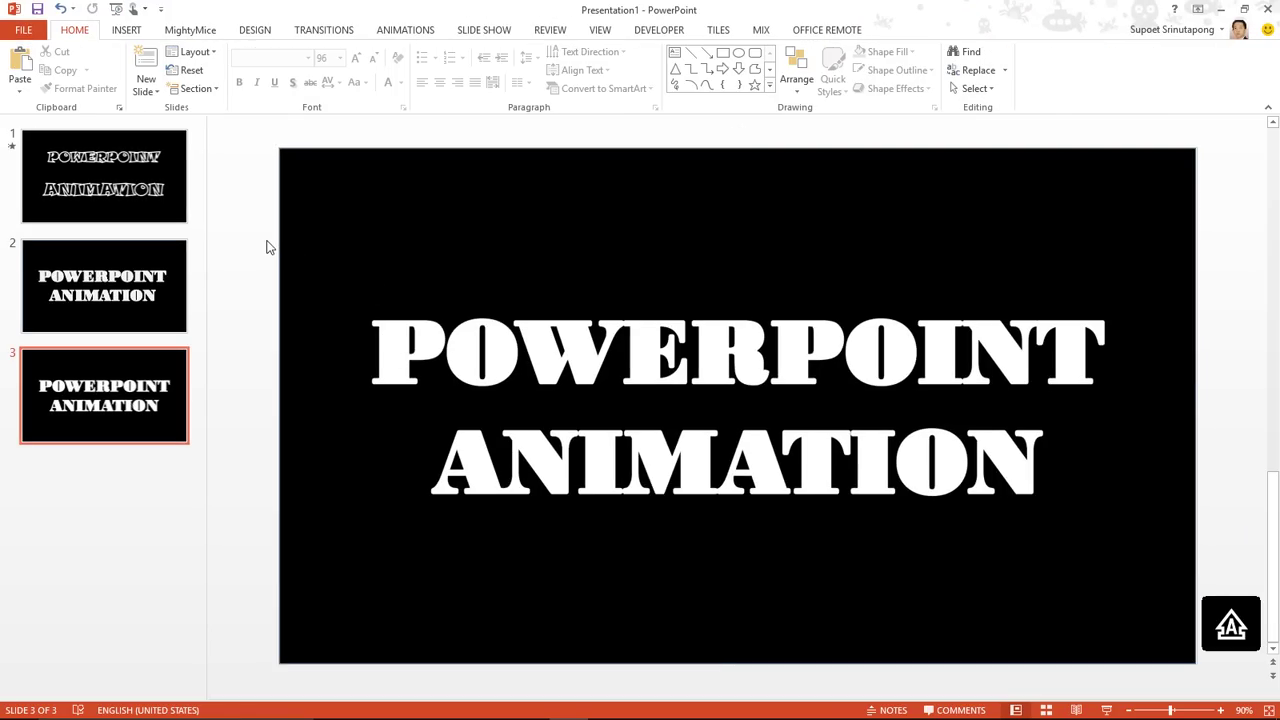
{"action": "left_click", "coordinate": [133, 31]}
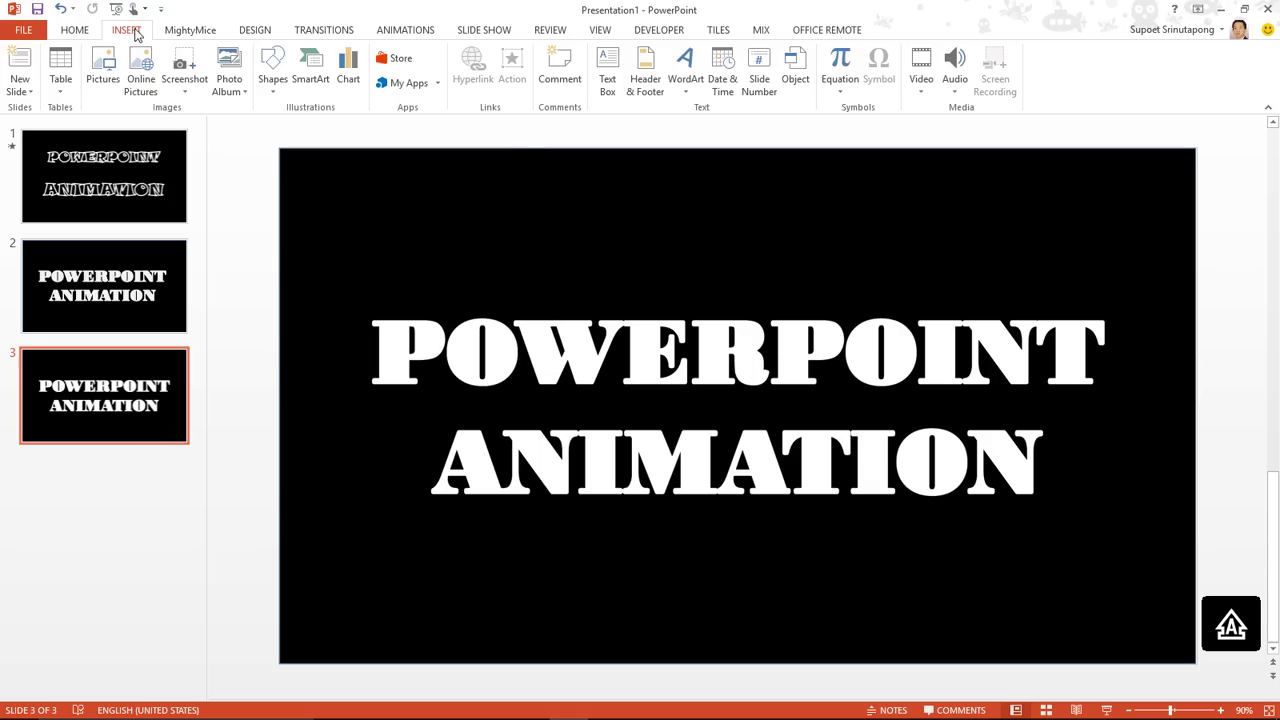
{"action": "left_click", "coordinate": [921, 90]}
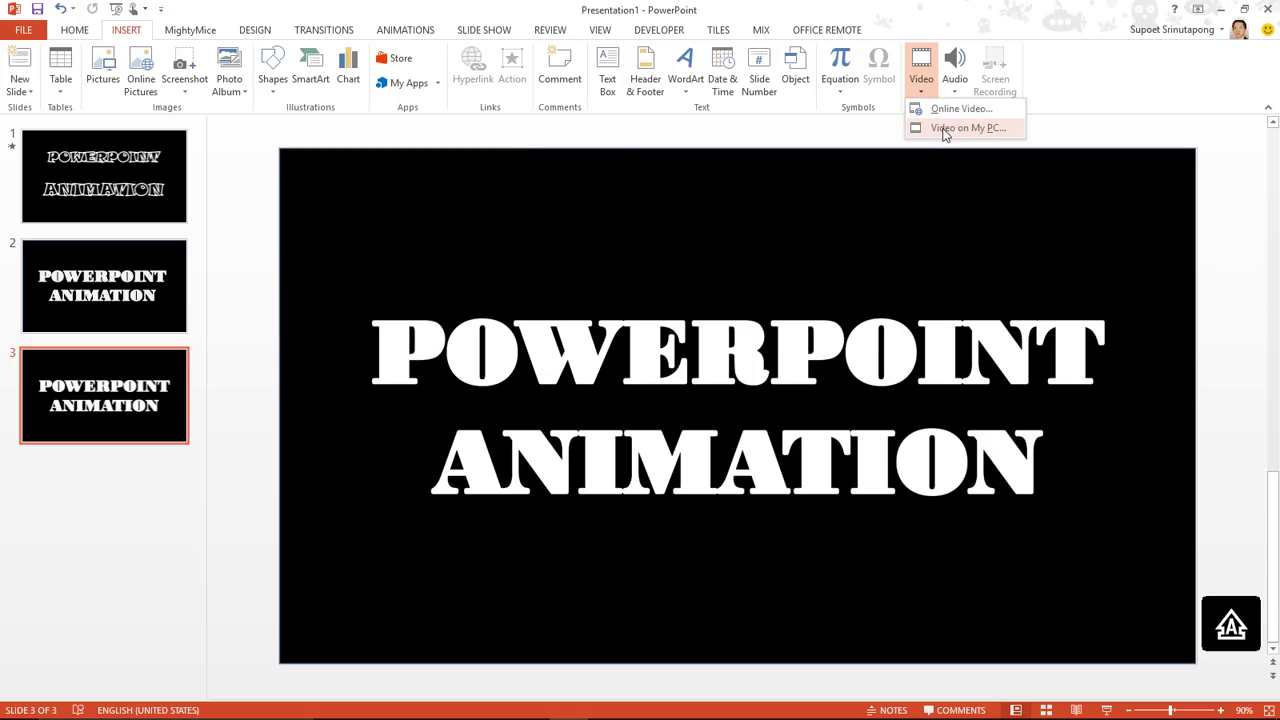
{"action": "left_click", "coordinate": [944, 130]}
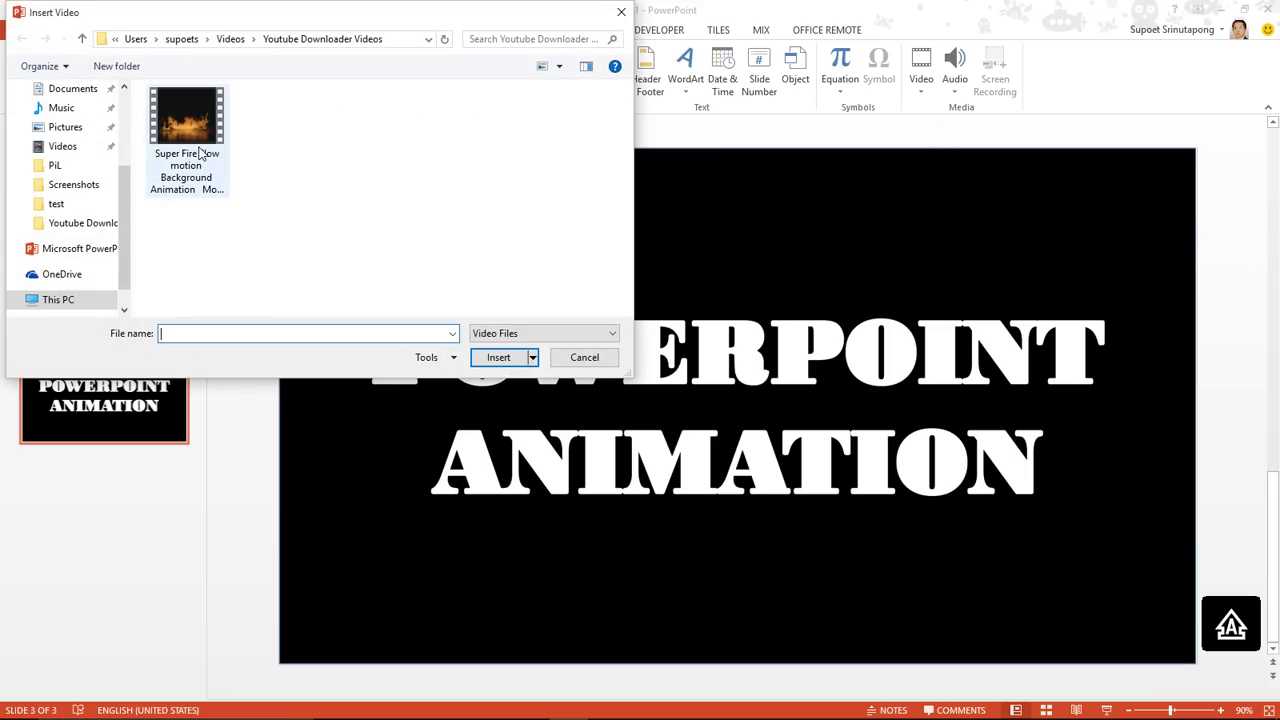
{"action": "left_click", "coordinate": [192, 124]}
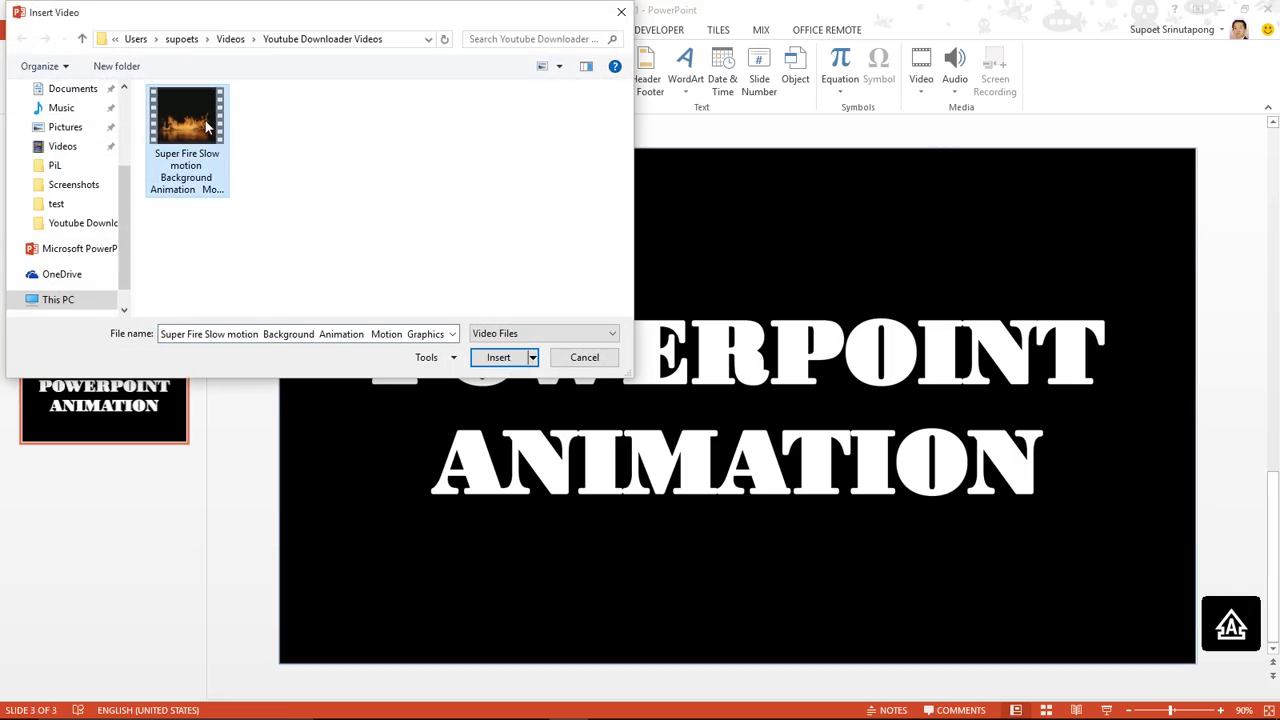
{"action": "left_click", "coordinate": [498, 362]}
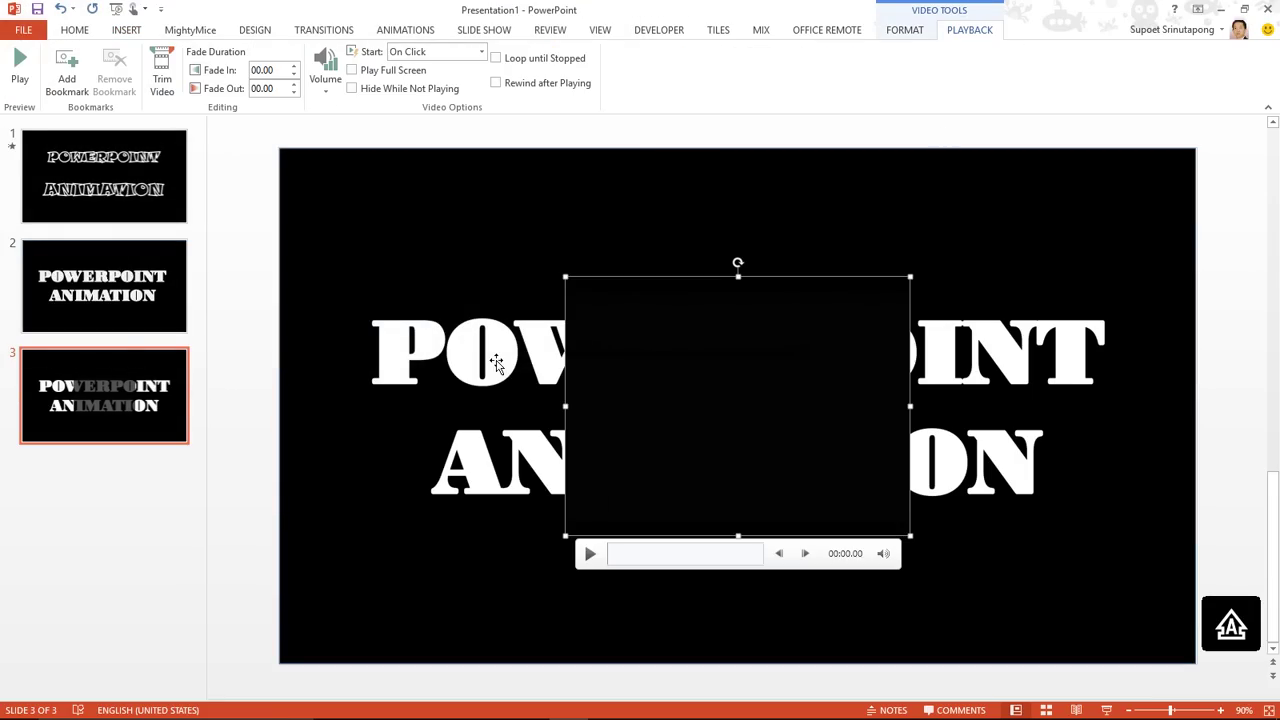
- Move the fire video to the top edge and stretch it to fill the slide
{"action": "left_click", "coordinate": [399, 305]}
{"action": "left_click_drag", "start_coordinate": [399, 305], "coordinate": [406, 286]}
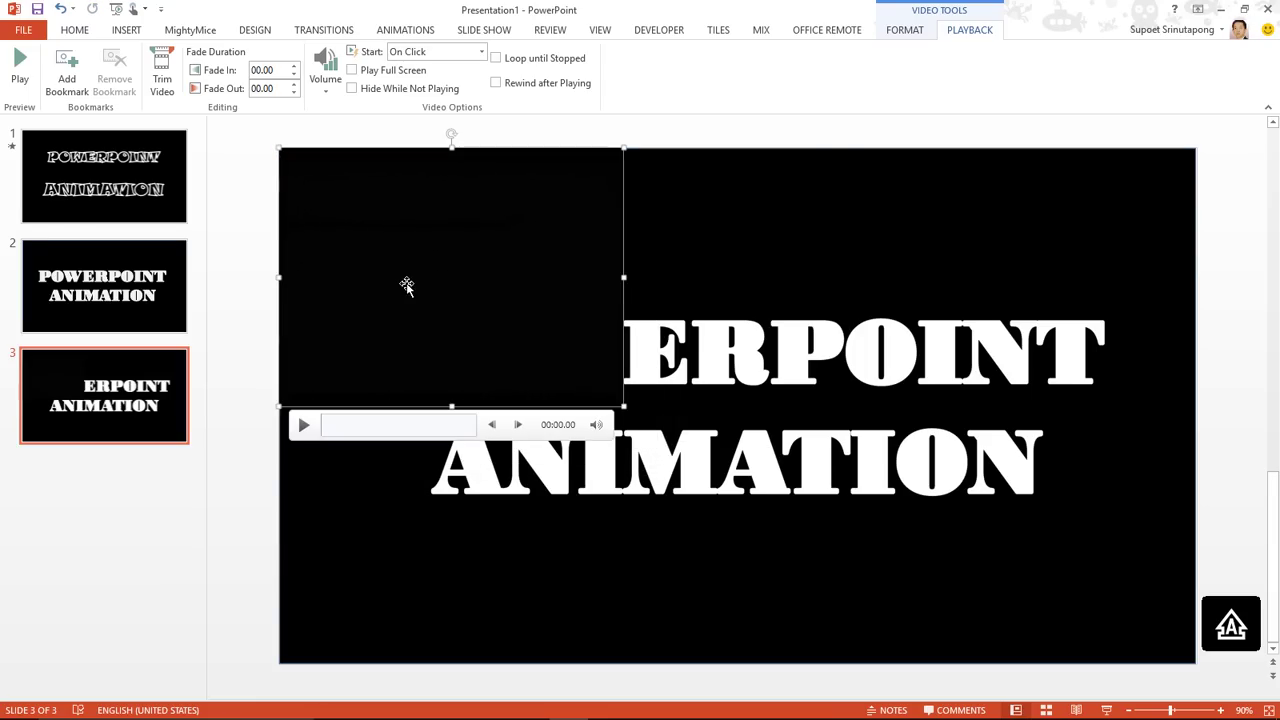
{"action": "left_click_drag", "start_coordinate": [624, 405], "coordinate": [965, 424]}
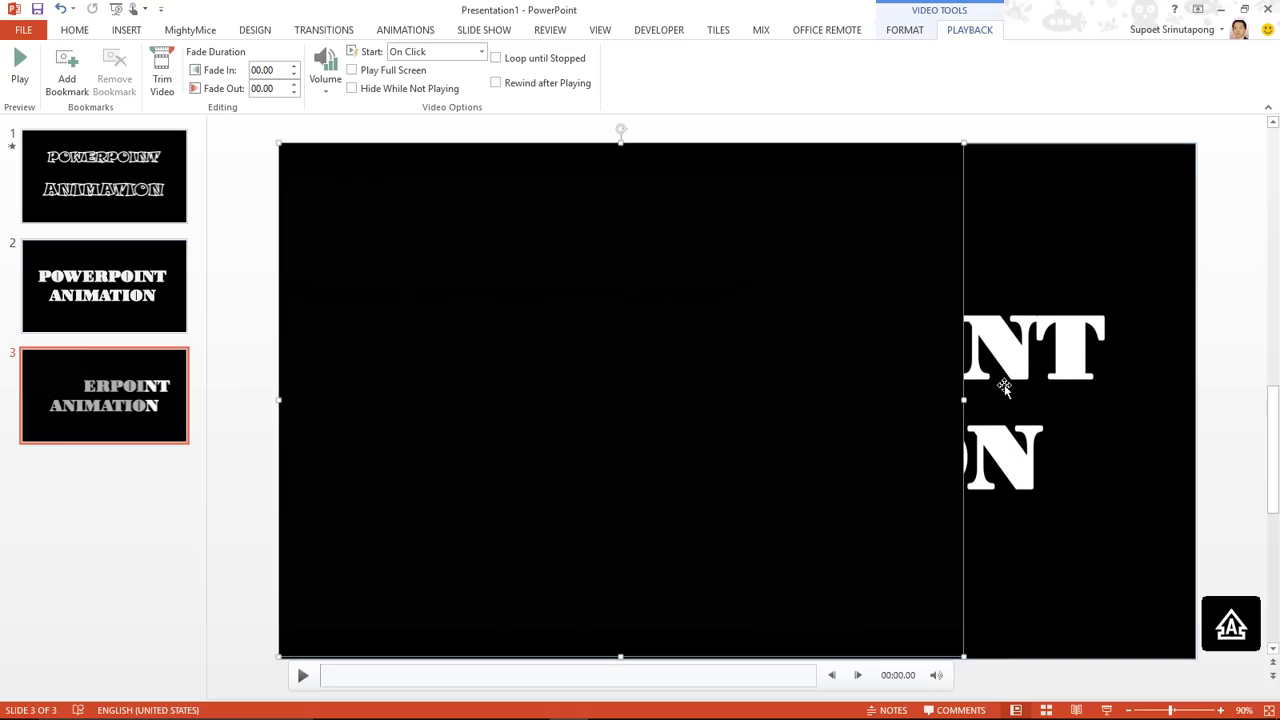
{"action": "left_click_drag", "start_coordinate": [963, 400], "coordinate": [1192, 383]}
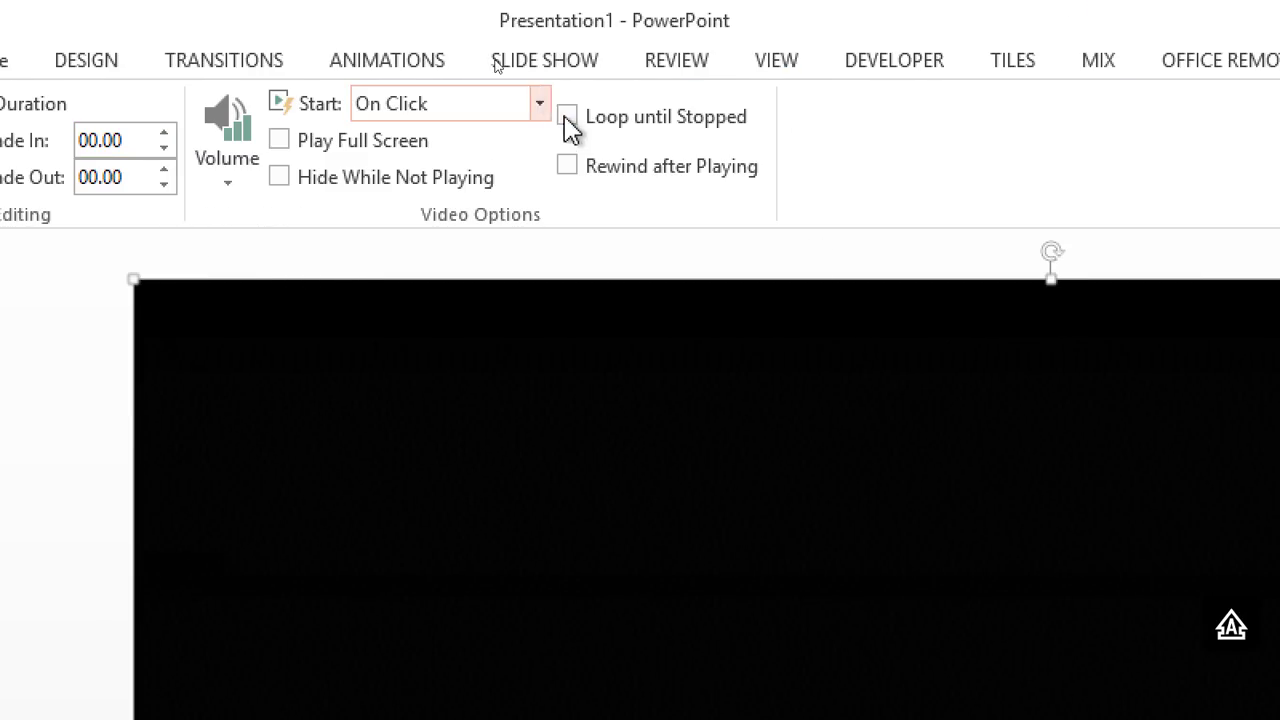
- Set the video to start automatically and send it to the back, behind the title picture
{"action": "left_click", "coordinate": [541, 108]}
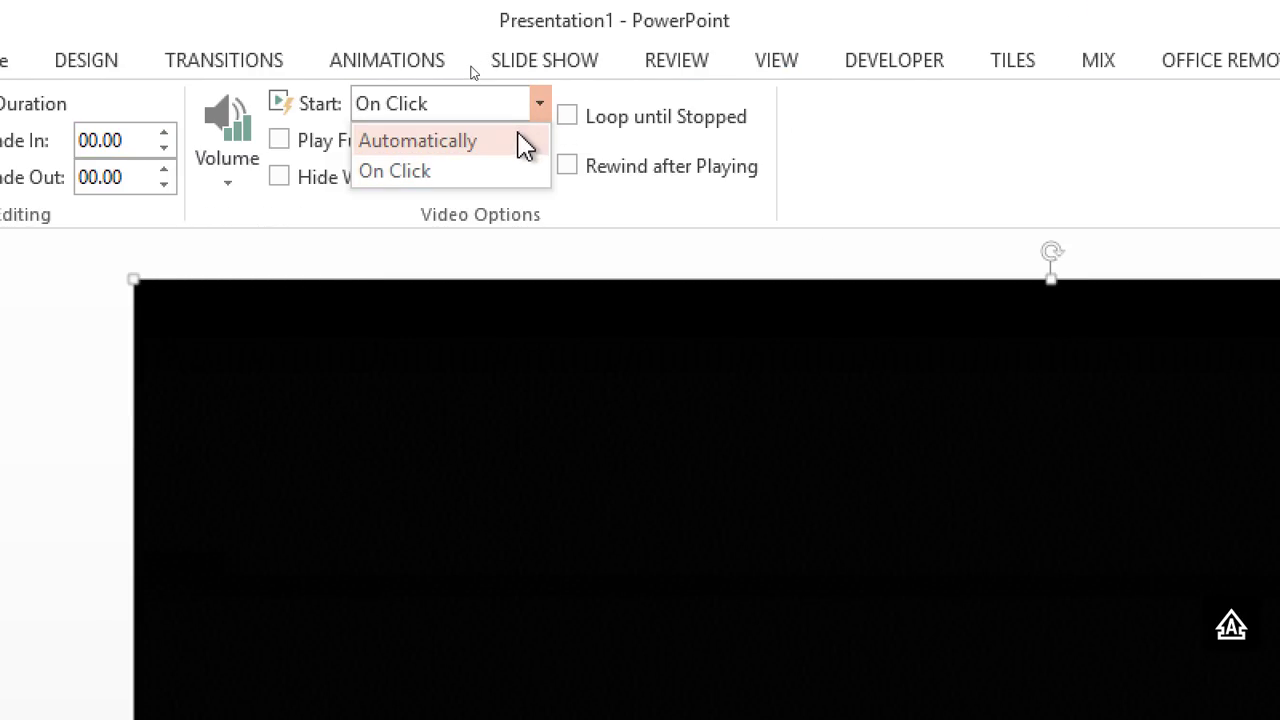
{"action": "left_click", "coordinate": [524, 143]}
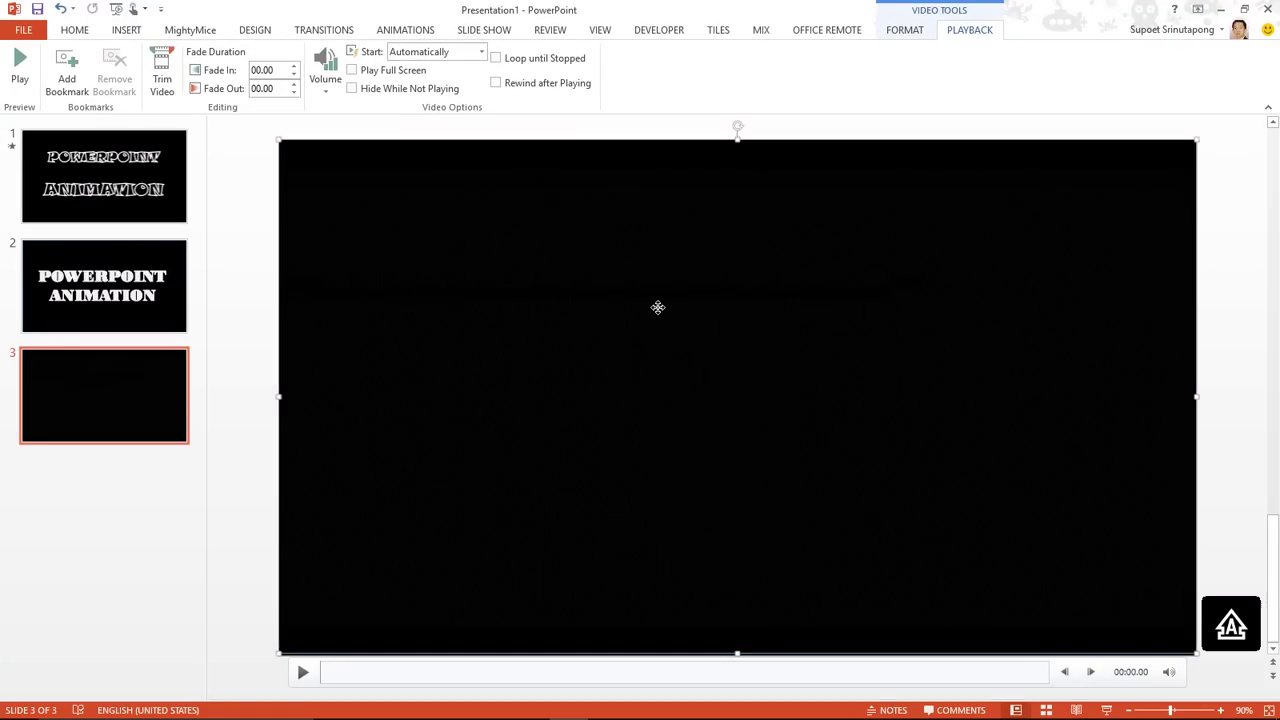
{"action": "right_click", "coordinate": [657, 307]}
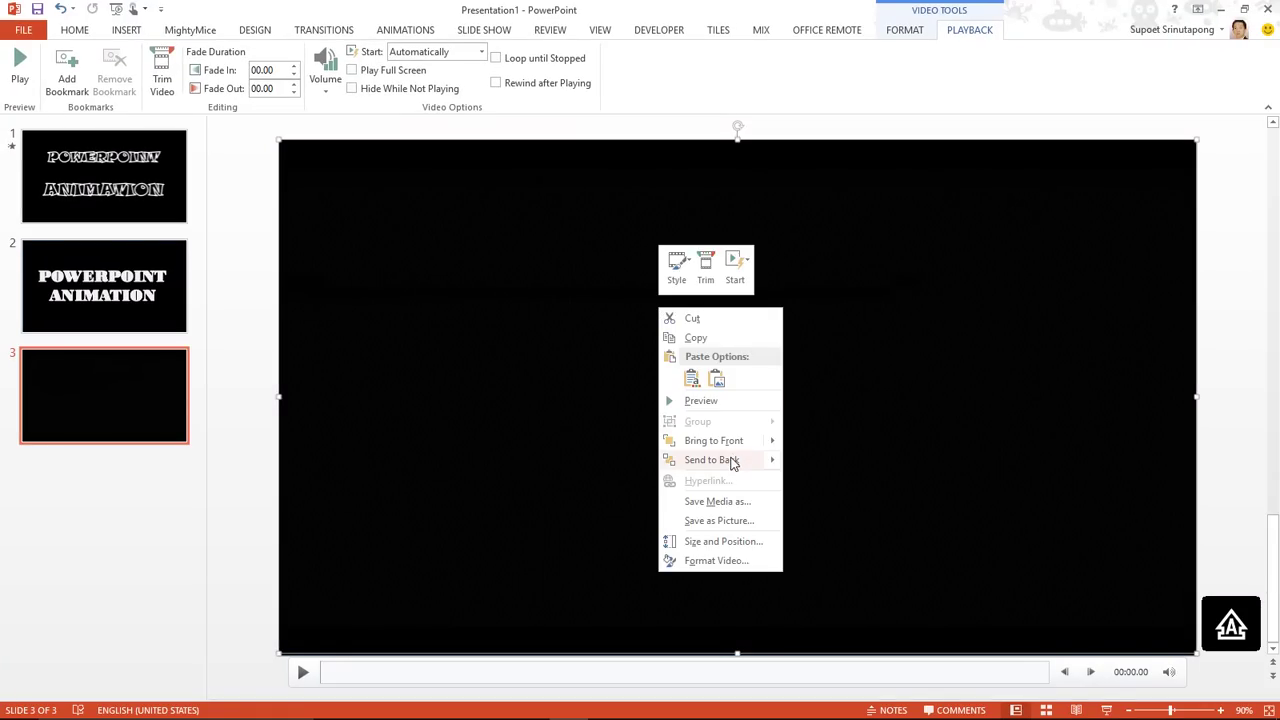
{"action": "mouse_move", "coordinate": [731, 462]}
{"action": "left_click", "coordinate": [809, 466]}
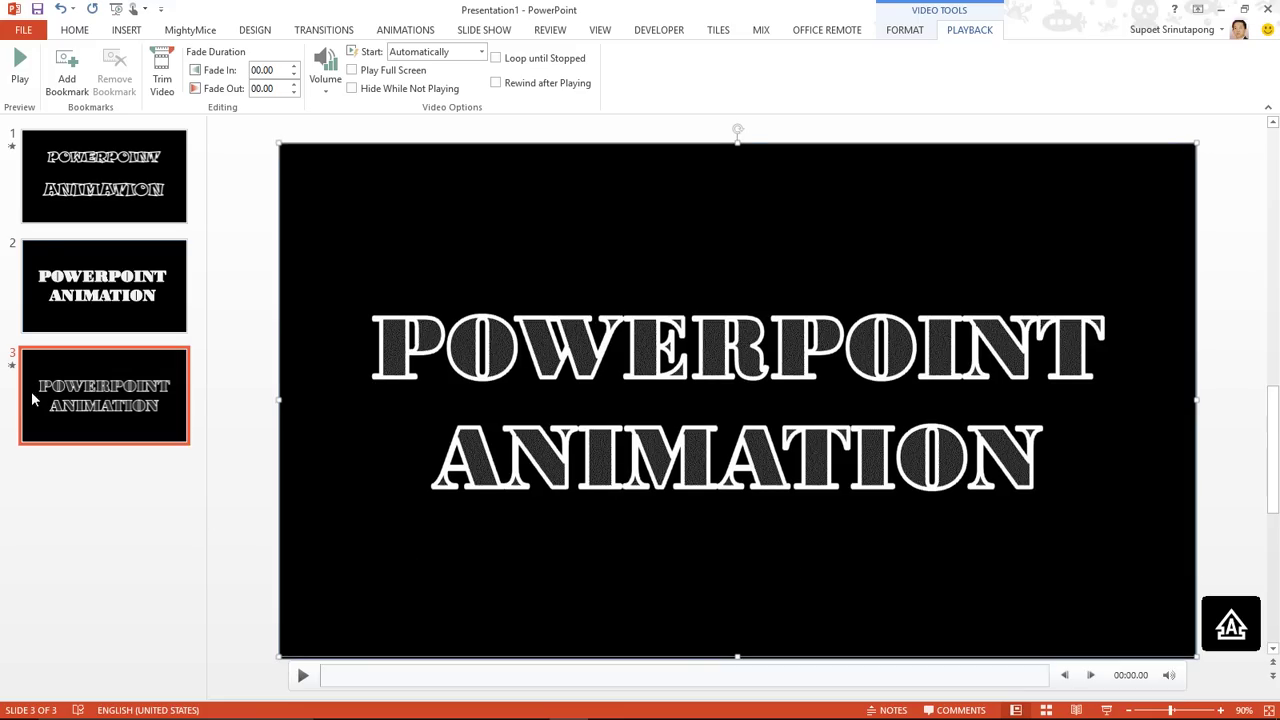
{"action": "left_click", "coordinate": [12, 369]}
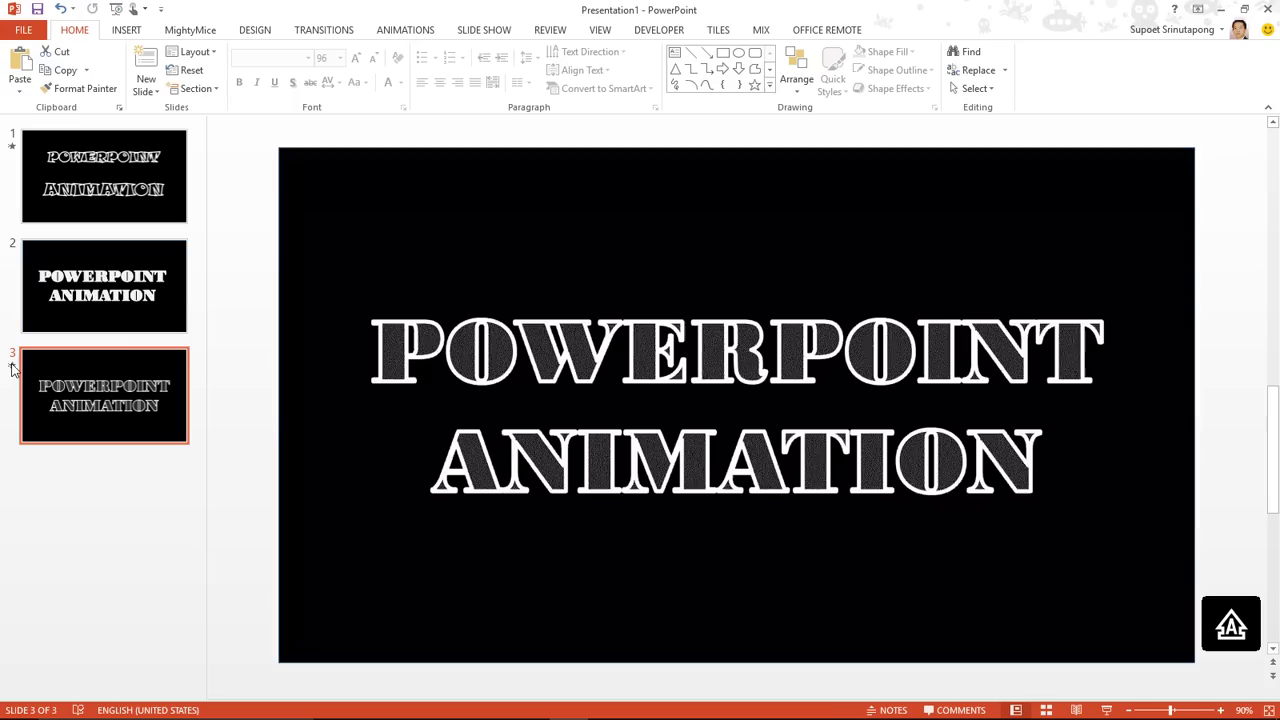